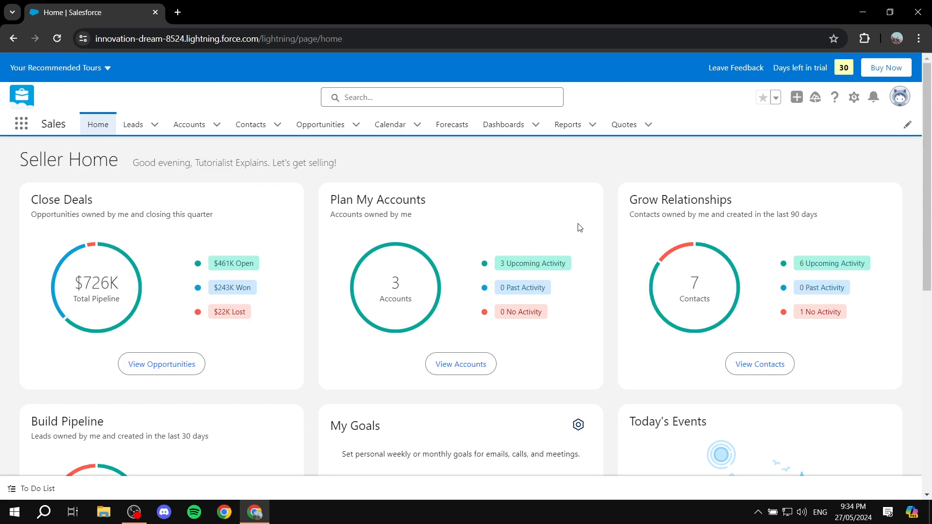
Step: Open the "Sample Flow Report: Screen Flows" report from the public reports
left_click(568, 126)
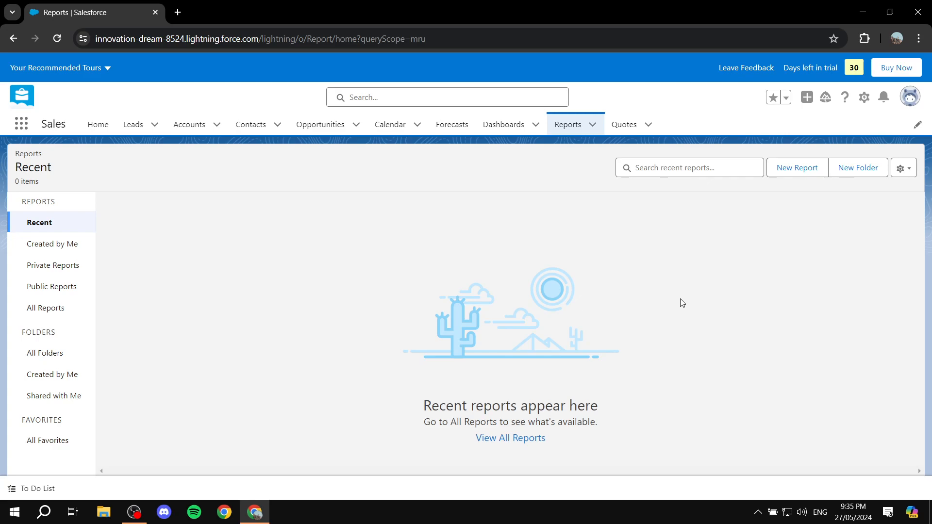
left_click(56, 289)
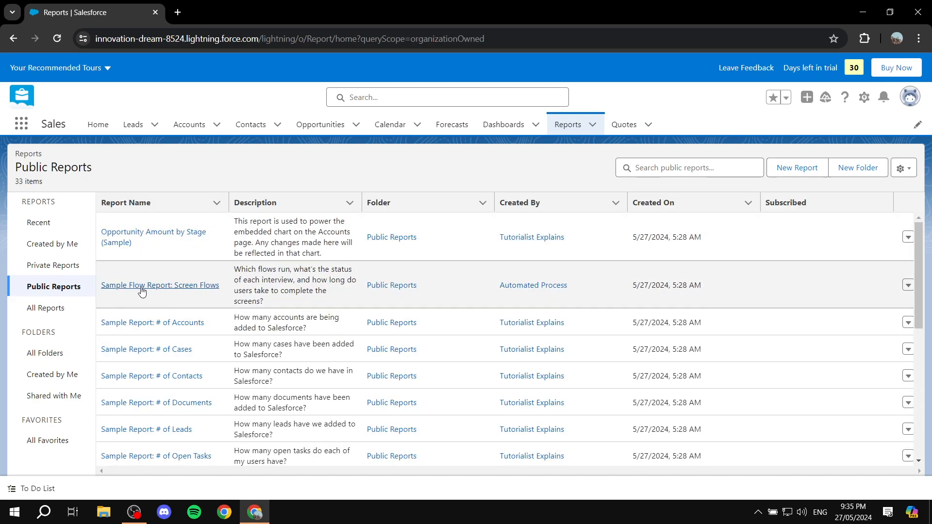
left_click(141, 286)
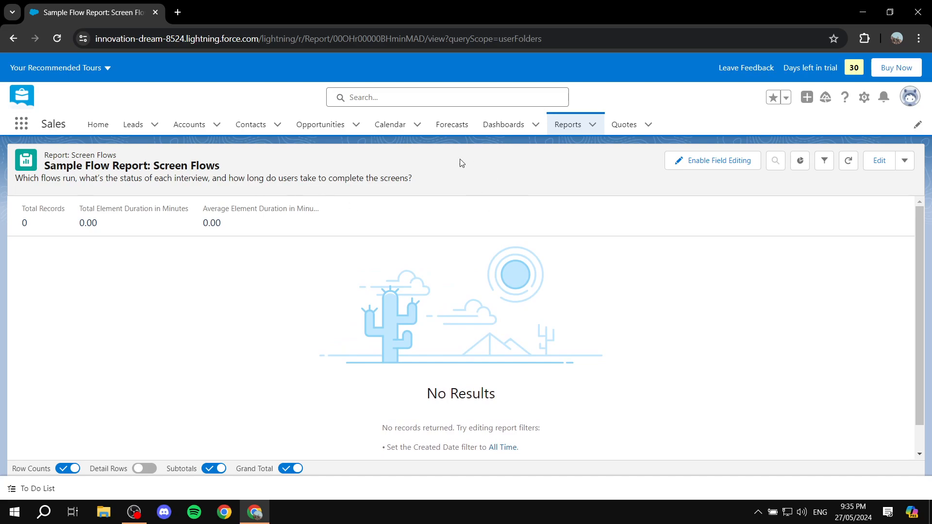
Step: Return to the public reports list and look through the available sample reports
left_click(13, 38)
scroll(154, 233, "down", 7)
scroll(141, 237, "up", 8)
scroll(178, 271, "down", 4)
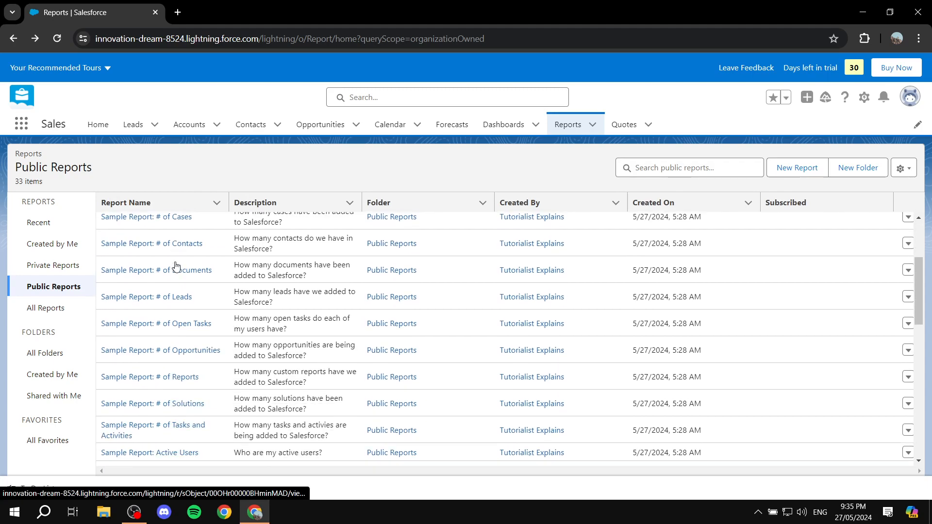
scroll(208, 256, "up", 4)
scroll(208, 252, "down", 5)
scroll(210, 254, "up", 5)
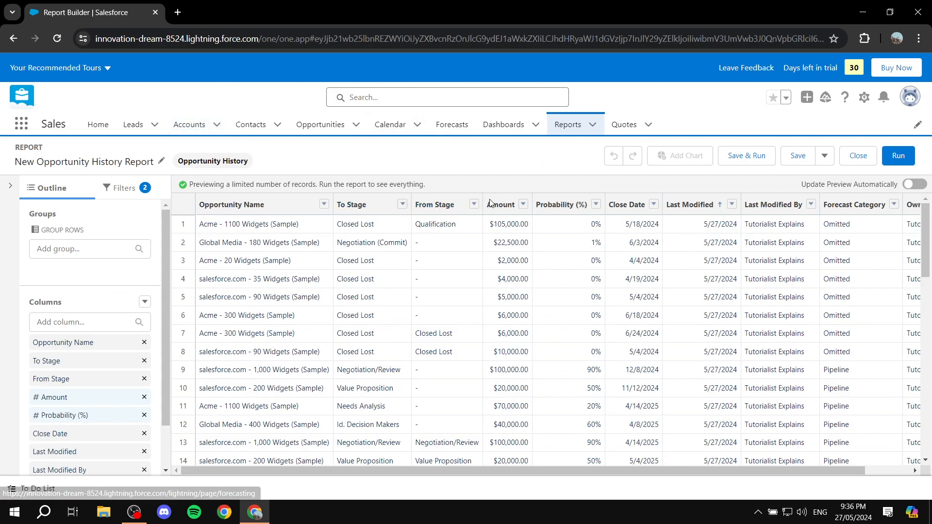
Step: Rename the new opportunity history report as "Testing Report for dashboard"
scroll(345, 224, "down", 1)
scroll(345, 224, "down", 5)
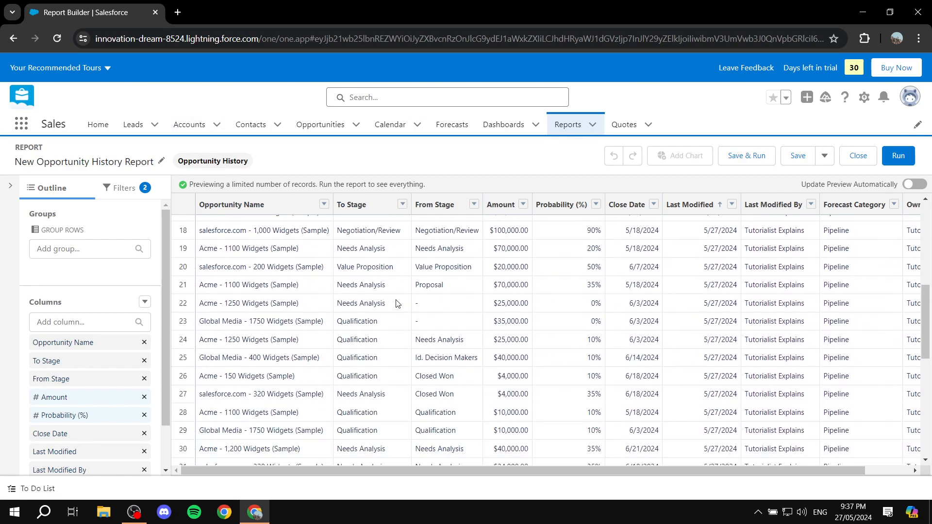
scroll(340, 292, "up", 3)
scroll(283, 280, "up", 4)
left_click_drag(628, 471, 321, 468)
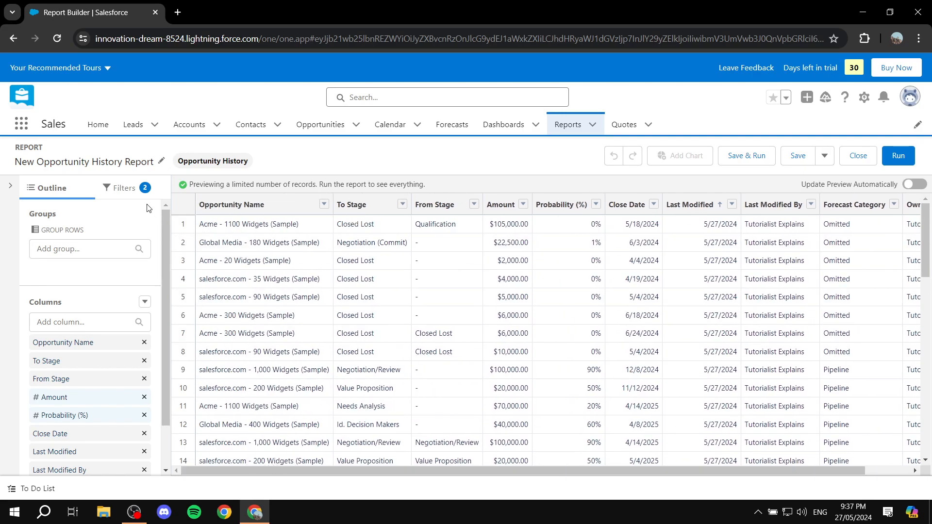
left_click(158, 161)
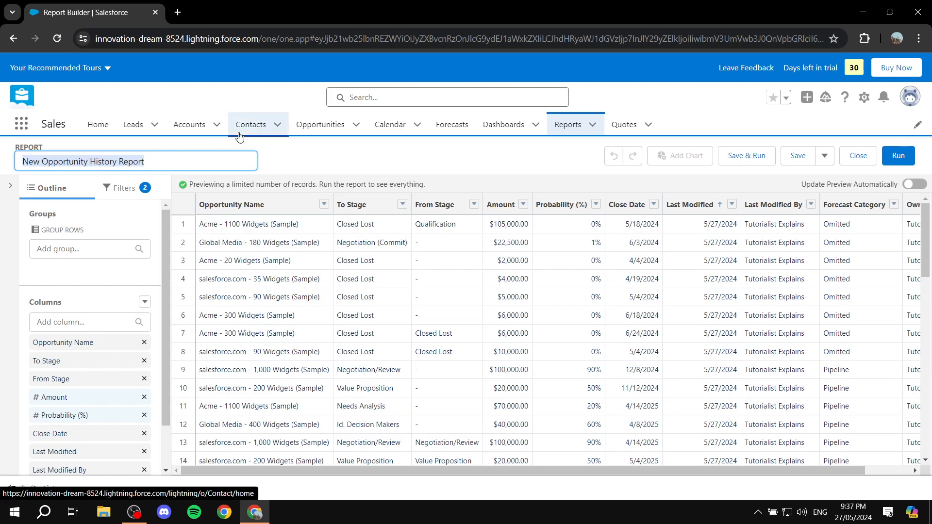
type("Testing Report for dashboard")
key("Return")
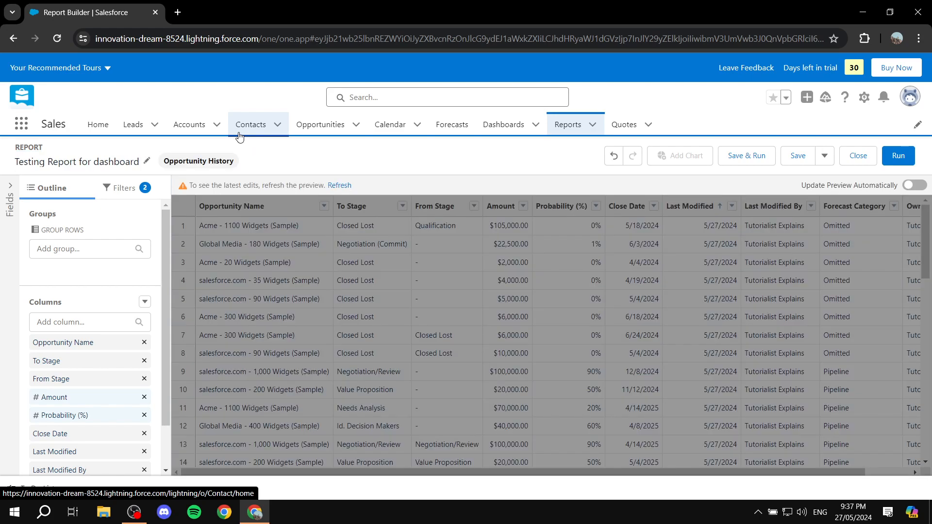
Step: Look through the fields available for grouping the rows of the opportunity history report
left_click(65, 245)
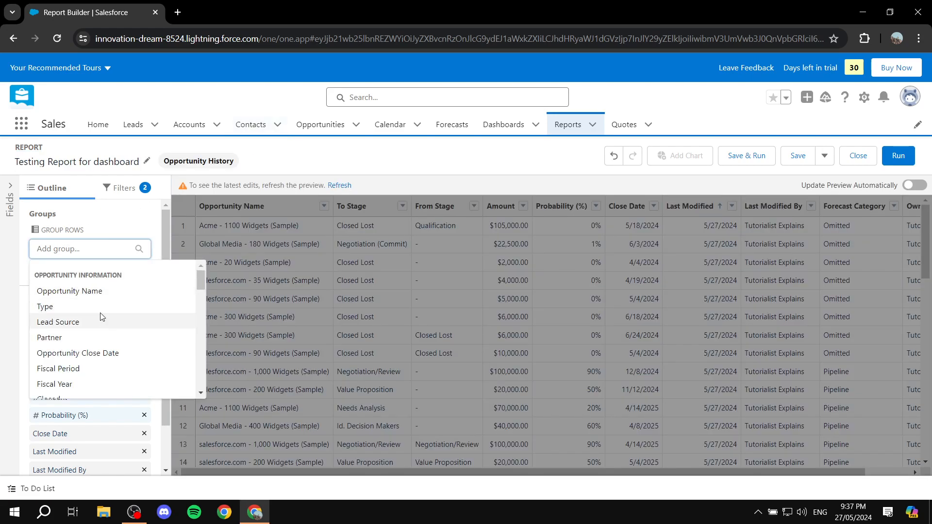
scroll(99, 318, "down", 5)
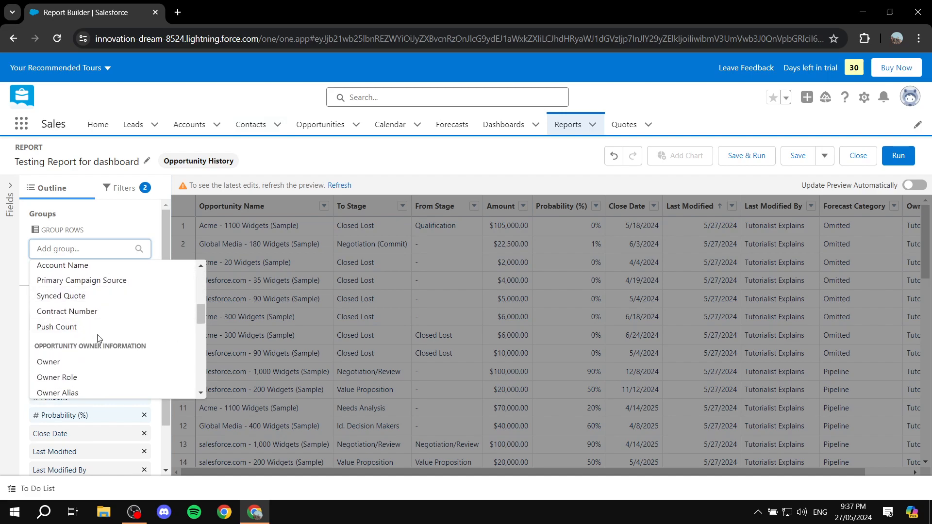
scroll(99, 339, "down", 8)
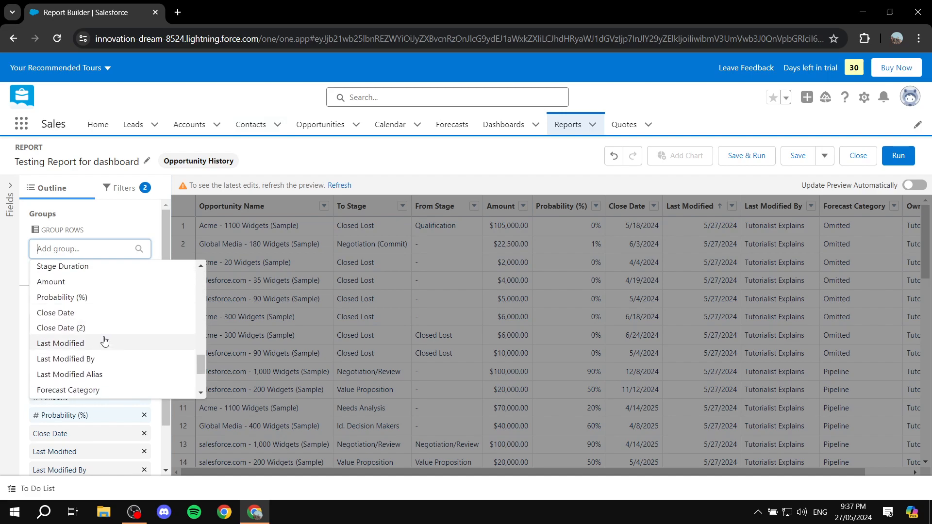
scroll(105, 341, "up", 9)
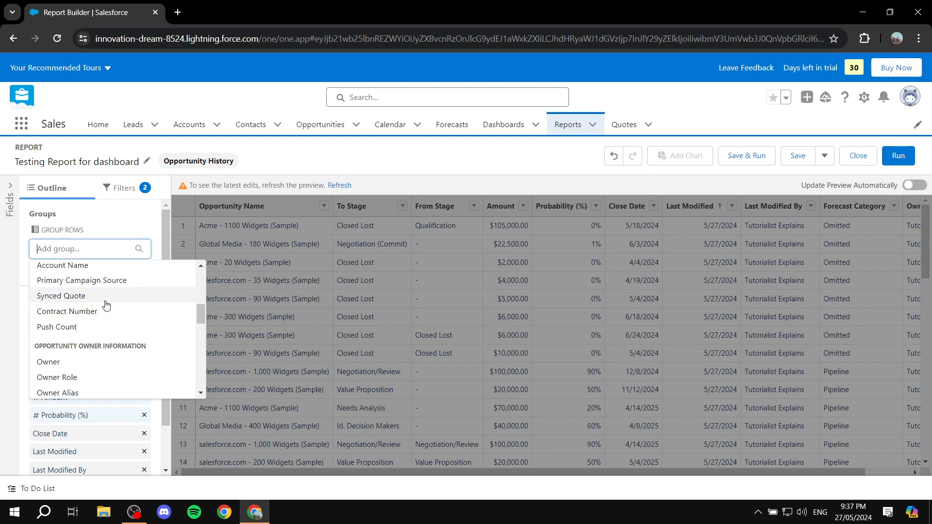
scroll(71, 295, "up", 3)
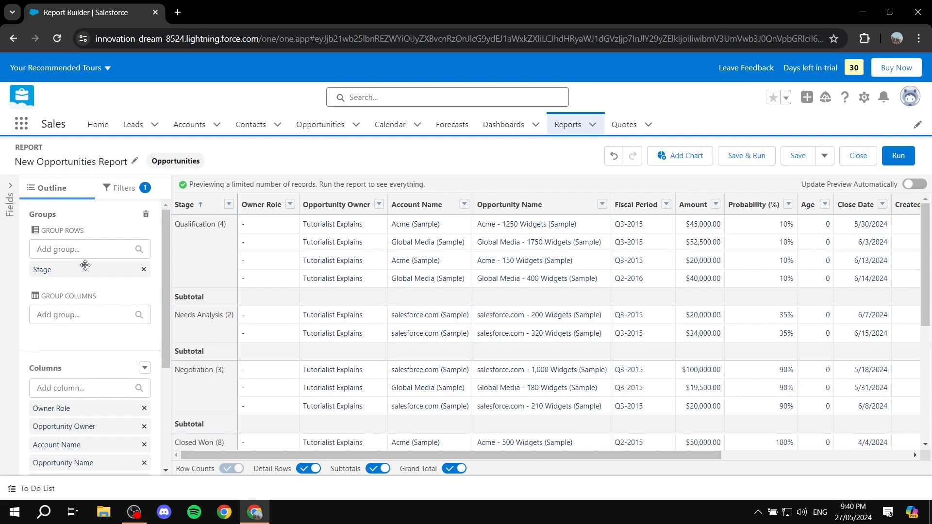
Step: Rename the new opportunities report as "Testing Report For Dashboard"
left_click(135, 161)
key("BackSpace")
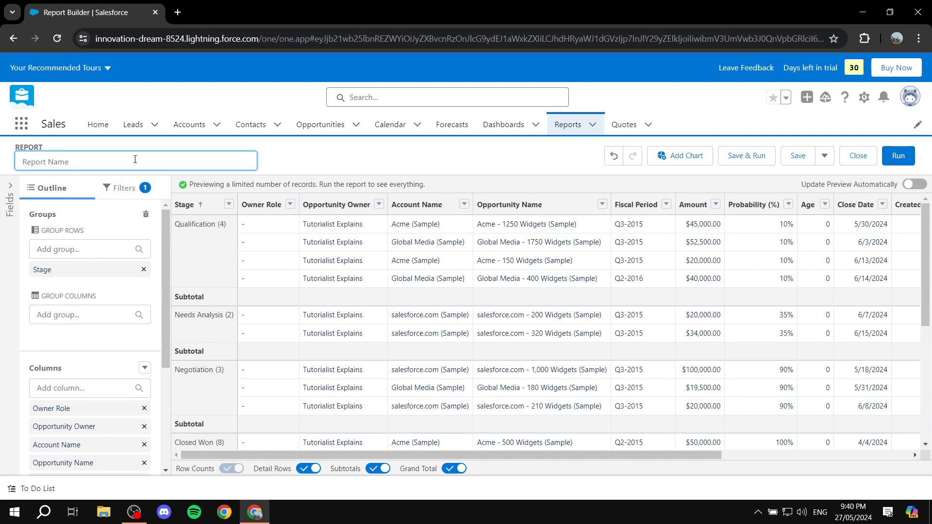
type("Testing Report For Dashboard")
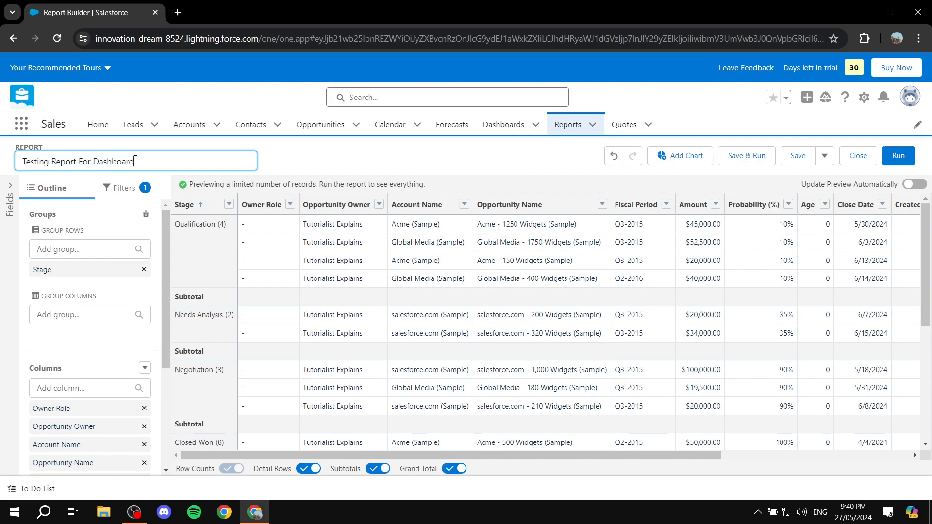
key("Return")
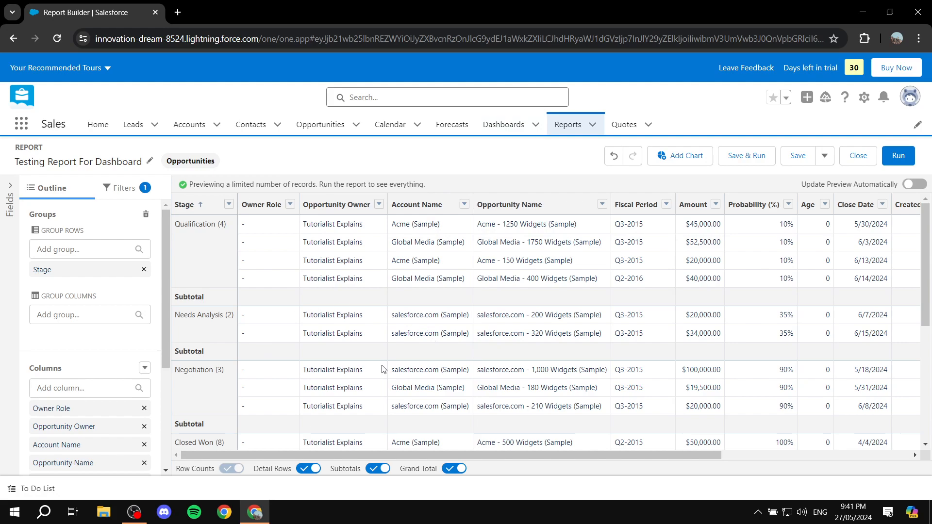
Step: Examine the columns and stage groups in the opportunities report preview
left_click_drag(317, 455, 503, 446)
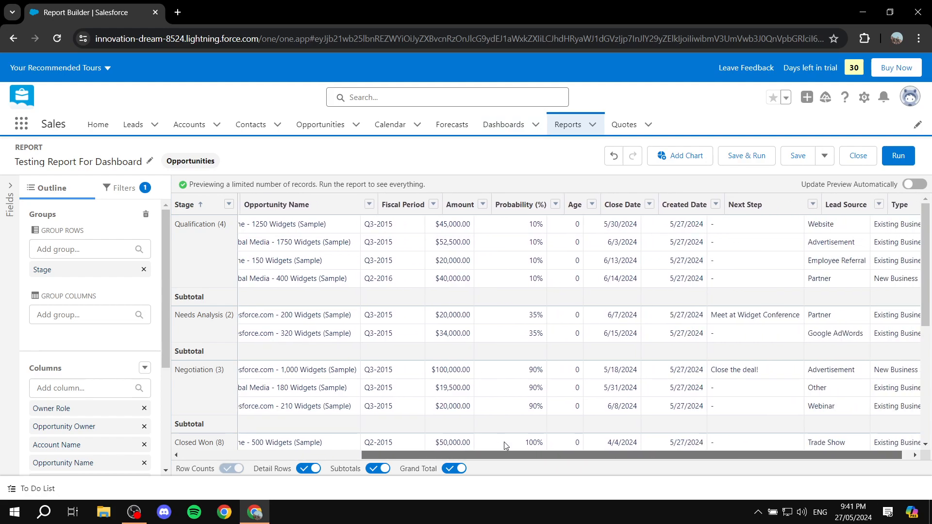
left_click_drag(604, 453, 482, 453)
scroll(359, 426, "left", 3)
left_click(193, 204)
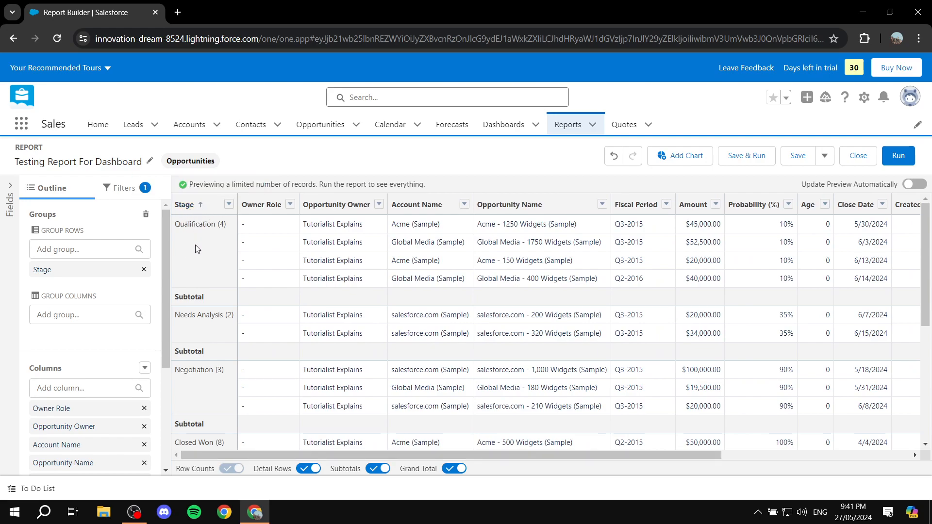
scroll(206, 272, "down", 5)
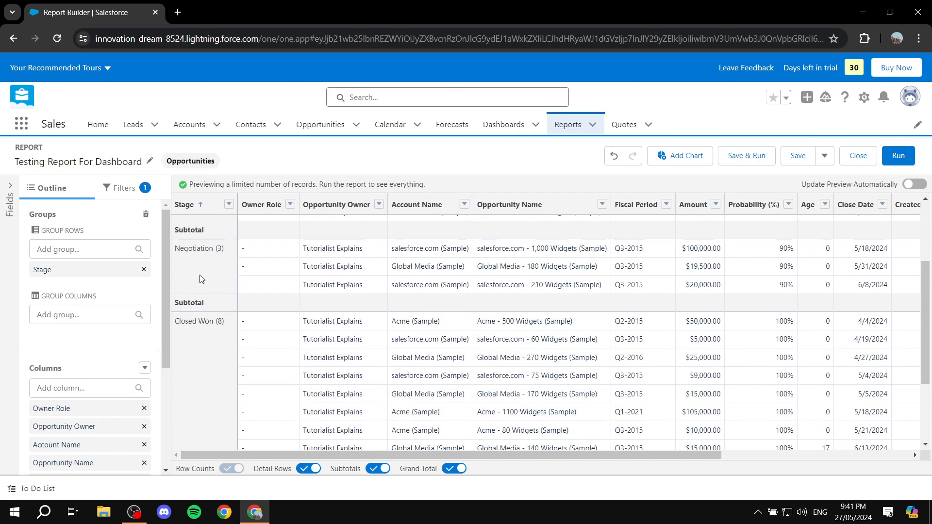
scroll(214, 367, "up", 5)
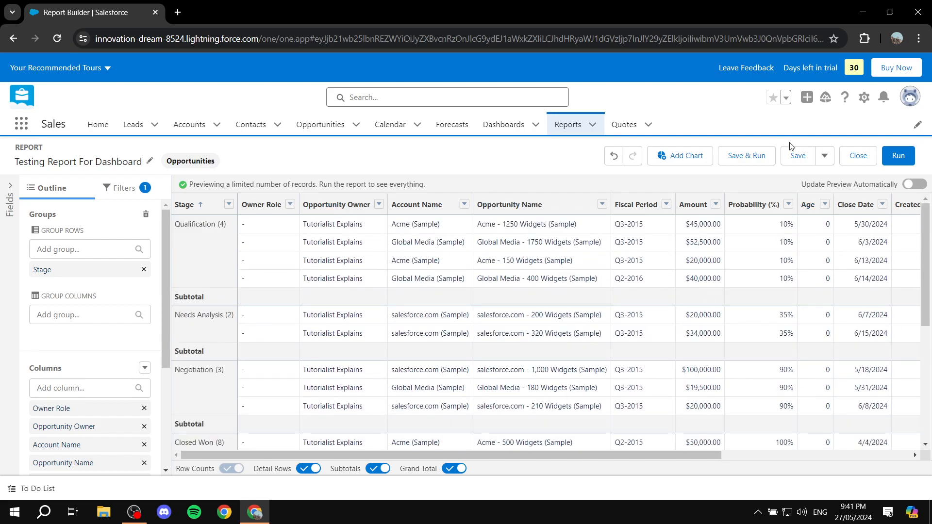
Step: Save the report in the Private Reports folder with an automatically filled unique name, and open the private reports list
left_click(797, 155)
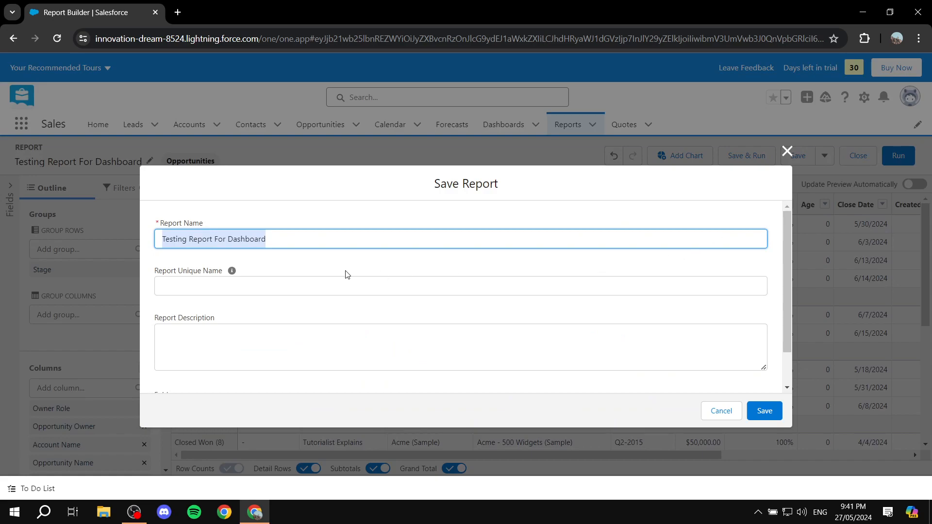
scroll(249, 292, "down", 1)
left_click(251, 250)
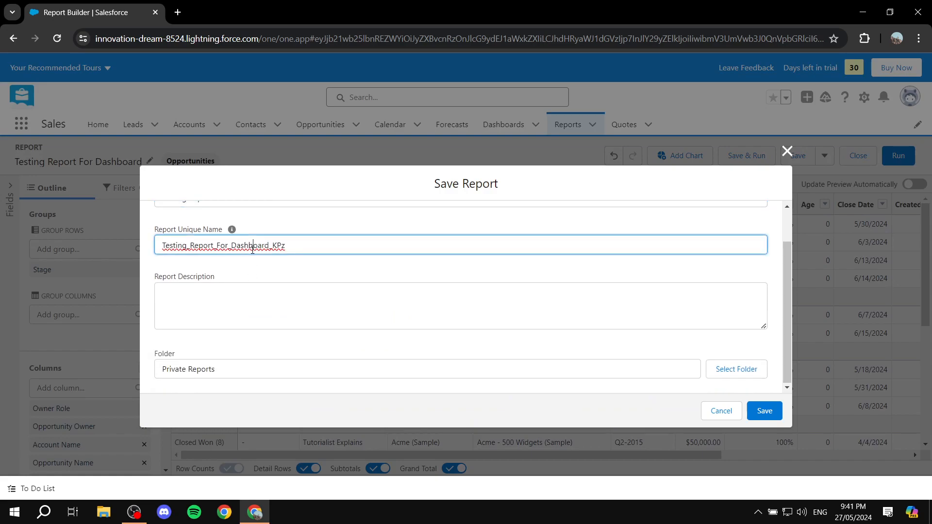
left_click(342, 269)
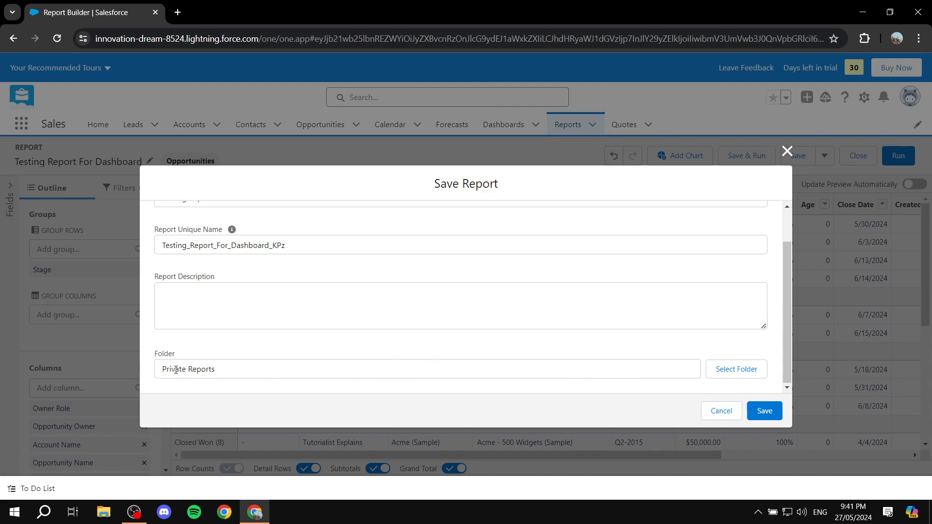
left_click(762, 409)
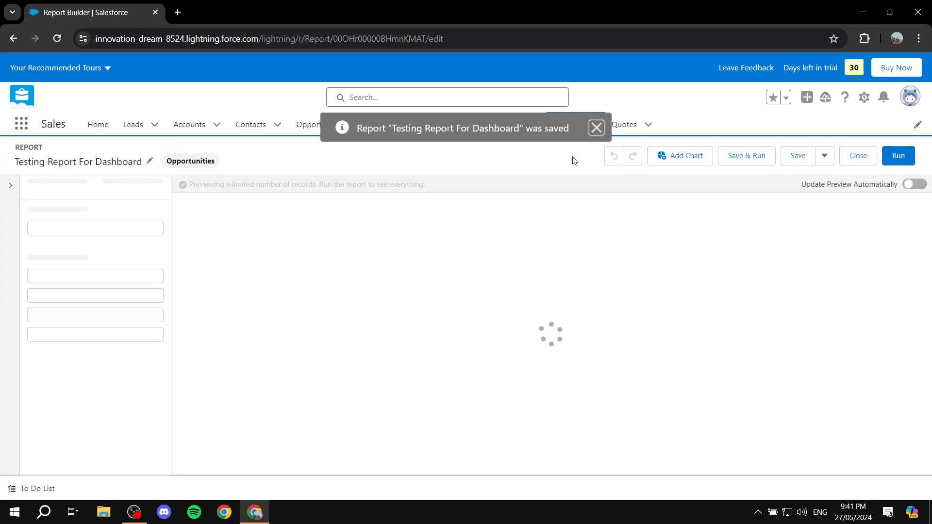
left_click(596, 128)
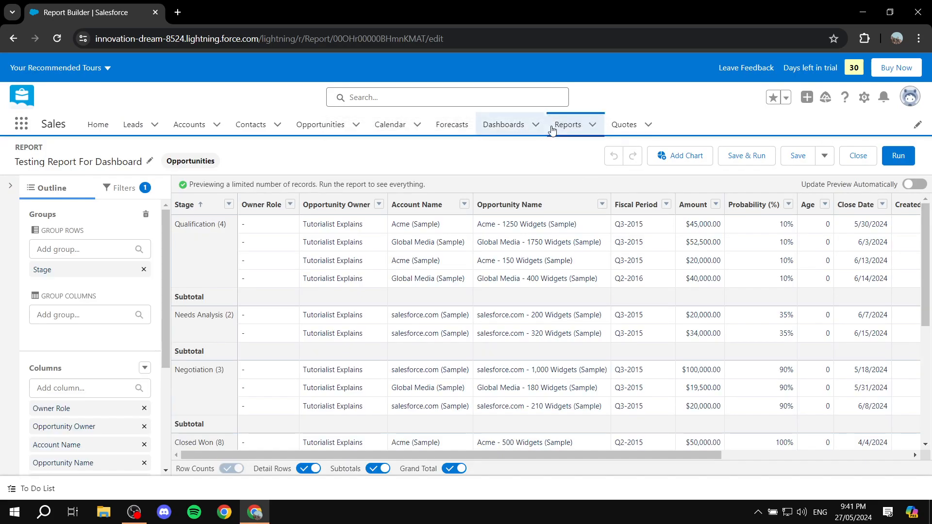
left_click(571, 125)
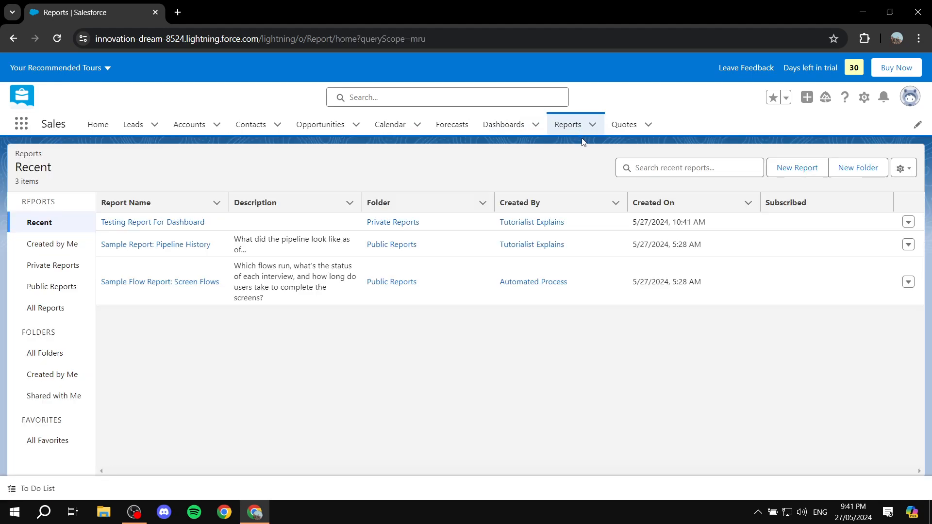
left_click(53, 271)
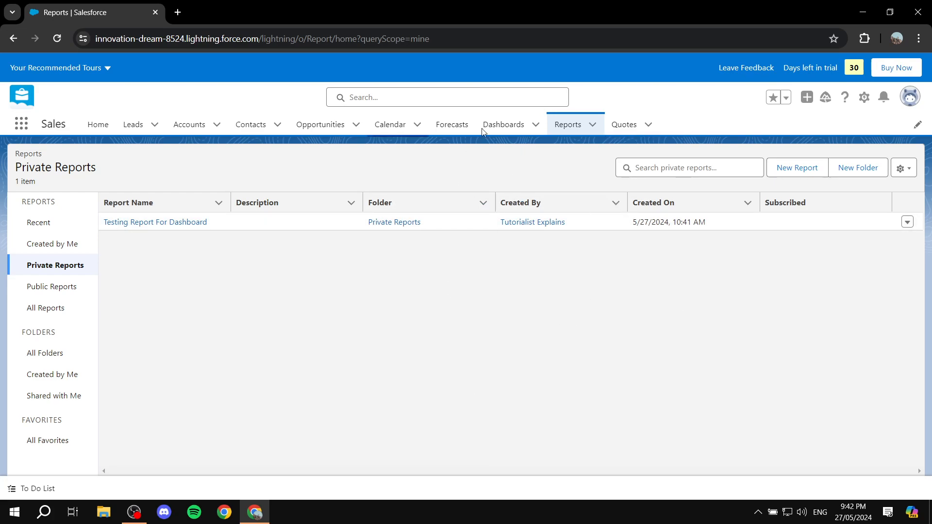
Step: Create a dashboard named "Testing Dashboard" with the description "Dashboard for viewing tests" in the Private Dashboards folder
left_click(531, 125)
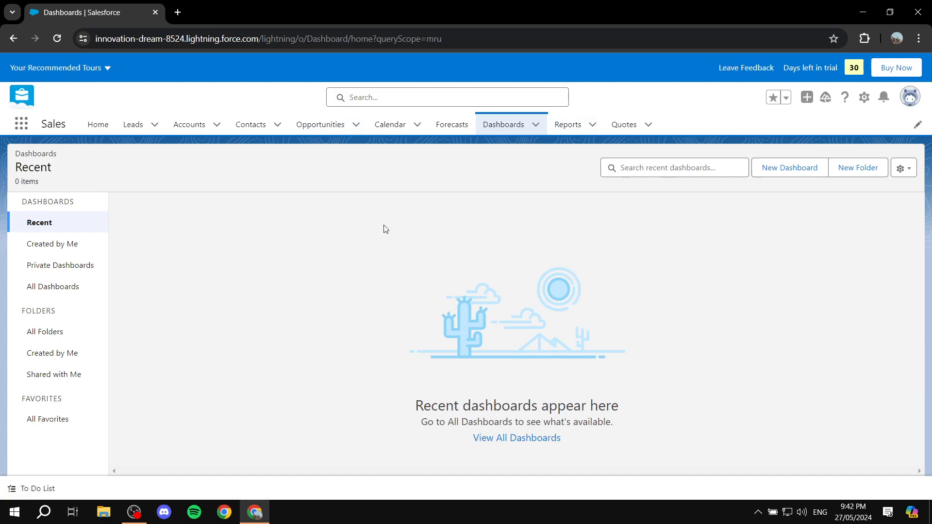
left_click_drag(198, 250, 624, 242)
left_click(690, 261)
left_click(785, 172)
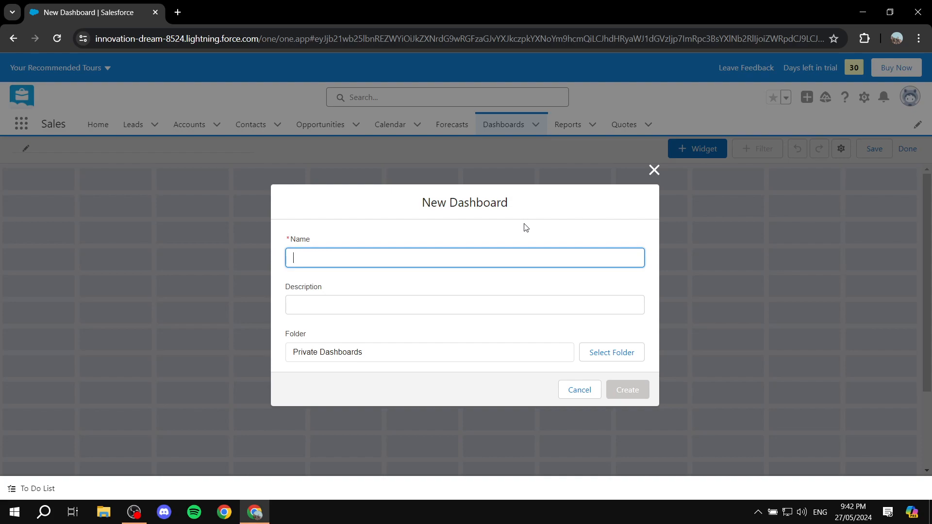
type("Testing")
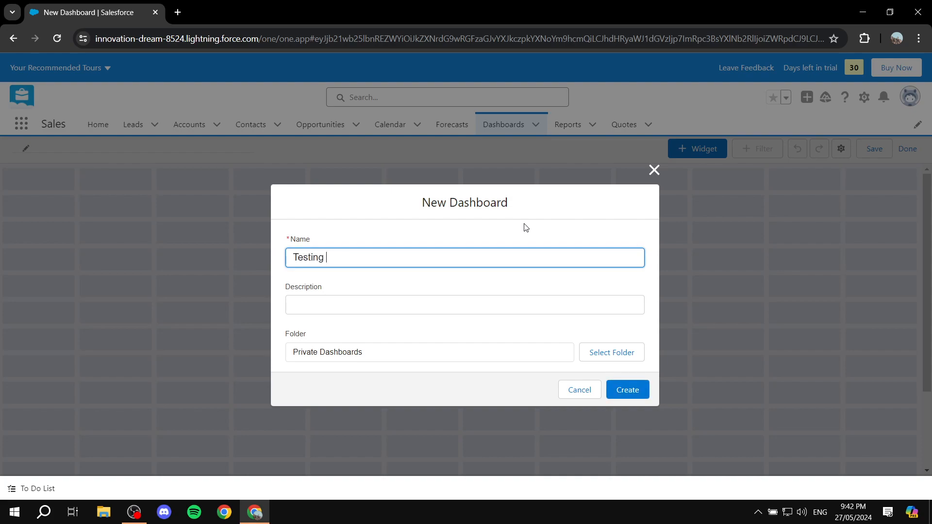
type(" Dashboard")
key("Tab")
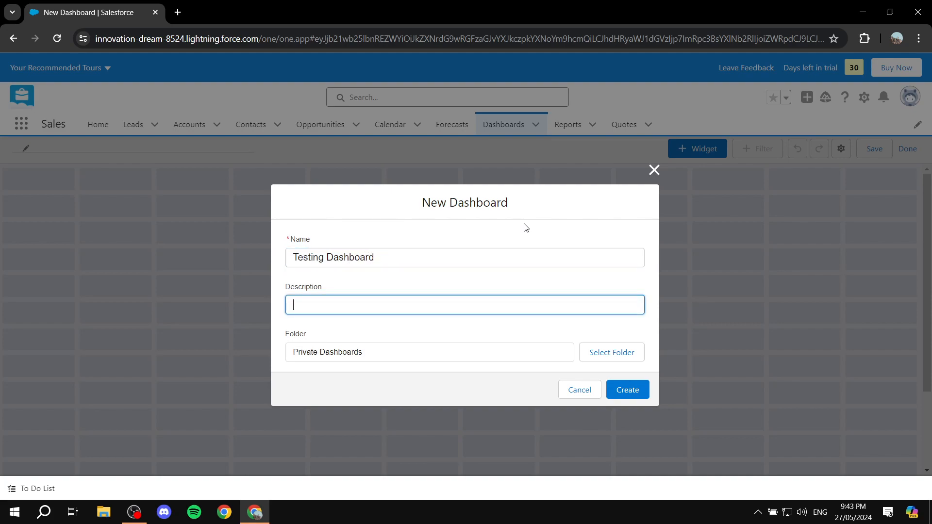
type("Dashboard for viewing tests")
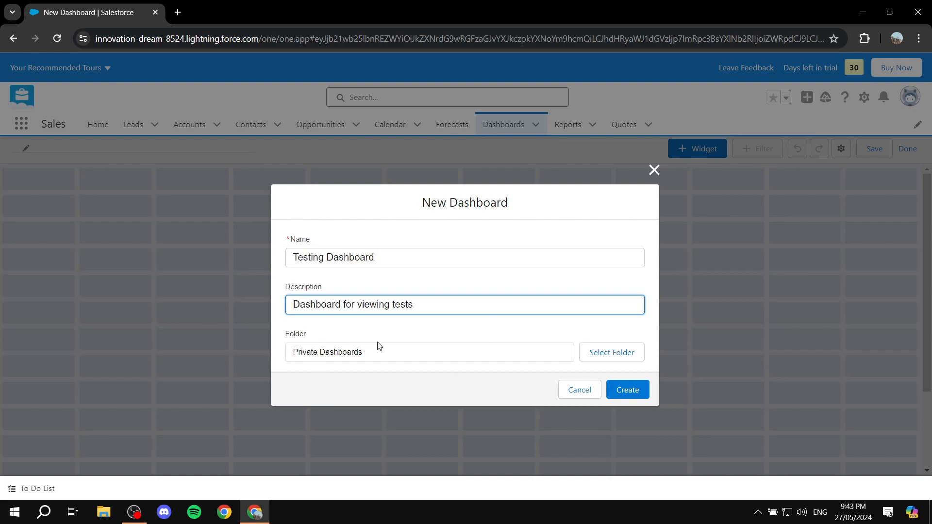
left_click(292, 346)
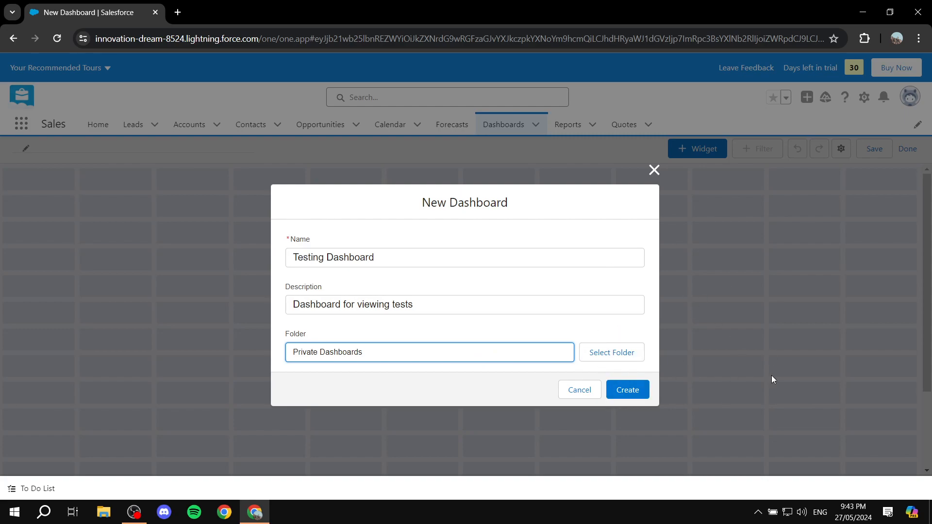
left_click(627, 391)
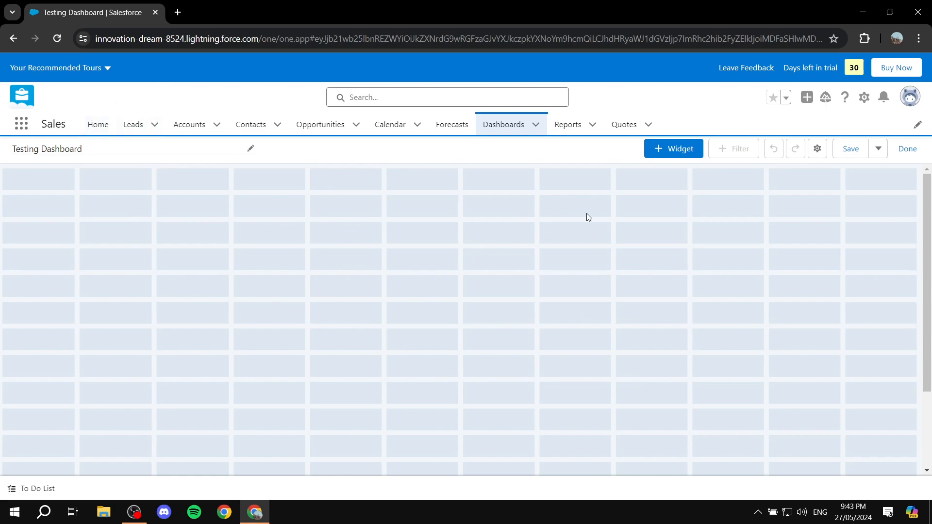
Step: Start a new chart or table widget using "Testing Report For Dashboard" from the private reports as its source
left_click(672, 156)
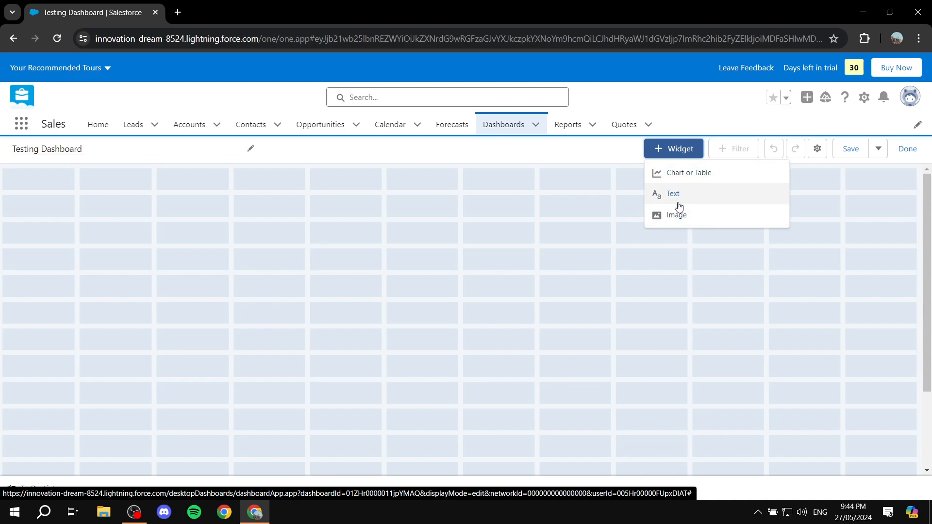
left_click(698, 176)
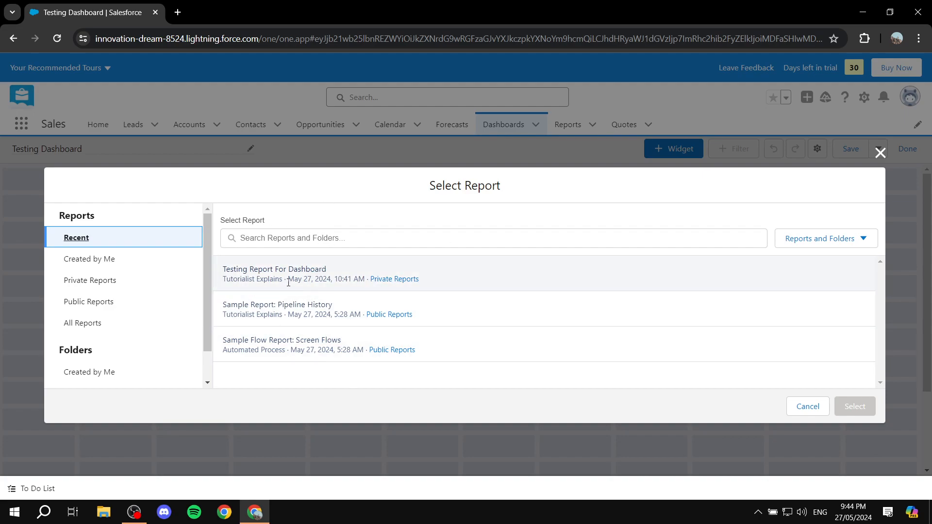
left_click_drag(429, 186, 518, 188)
left_click(529, 187)
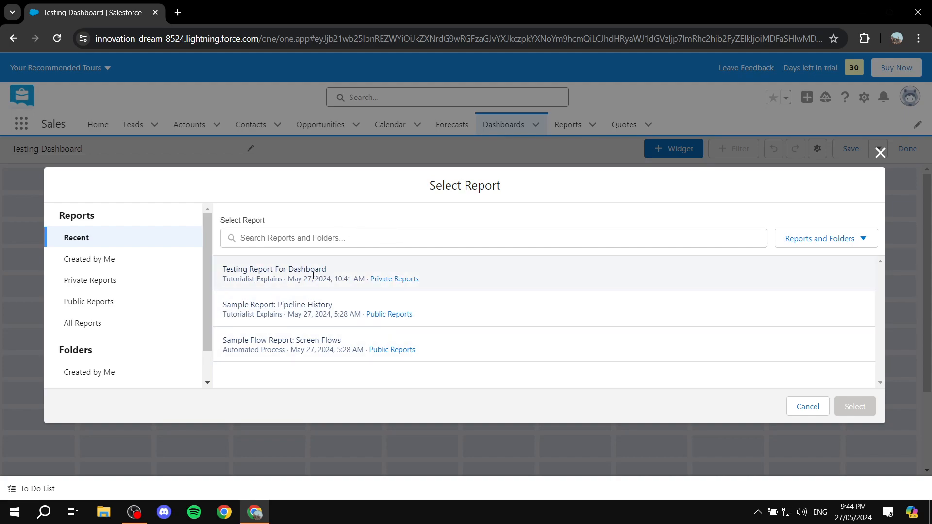
left_click(92, 280)
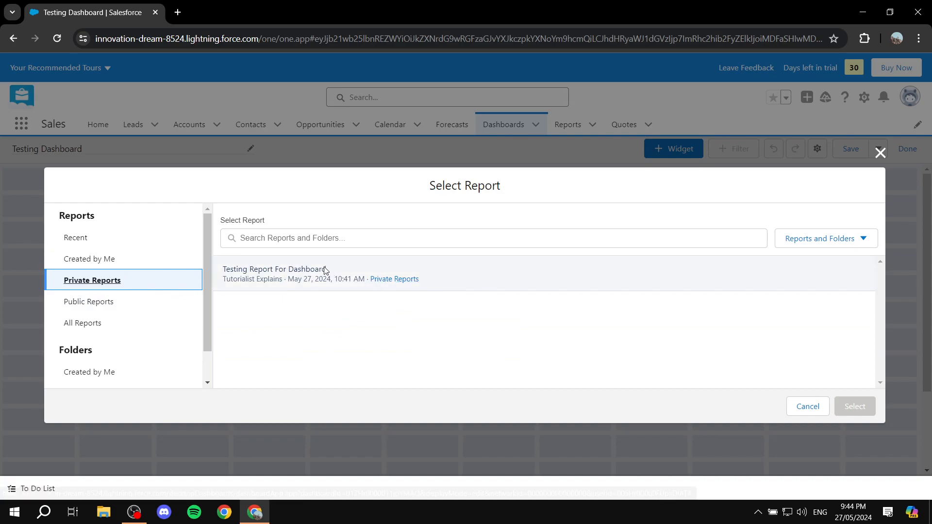
left_click_drag(225, 268, 335, 268)
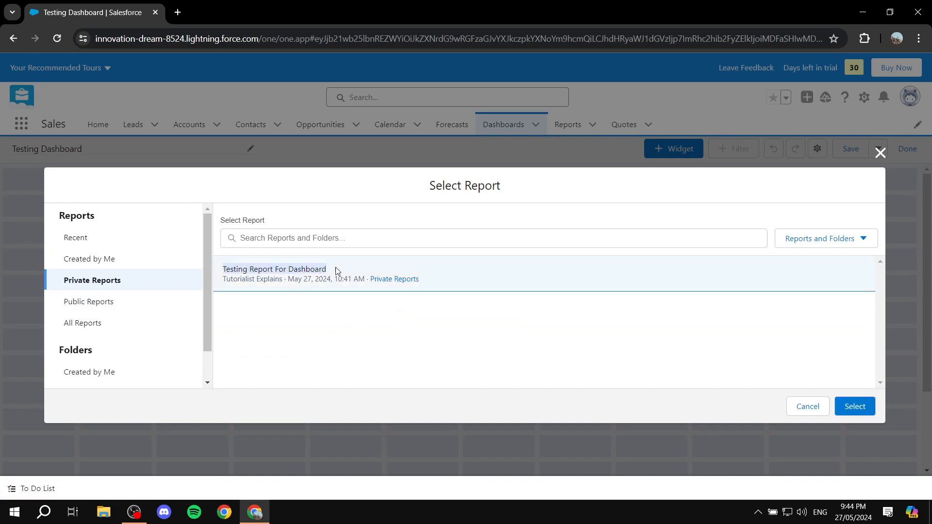
left_click(498, 281)
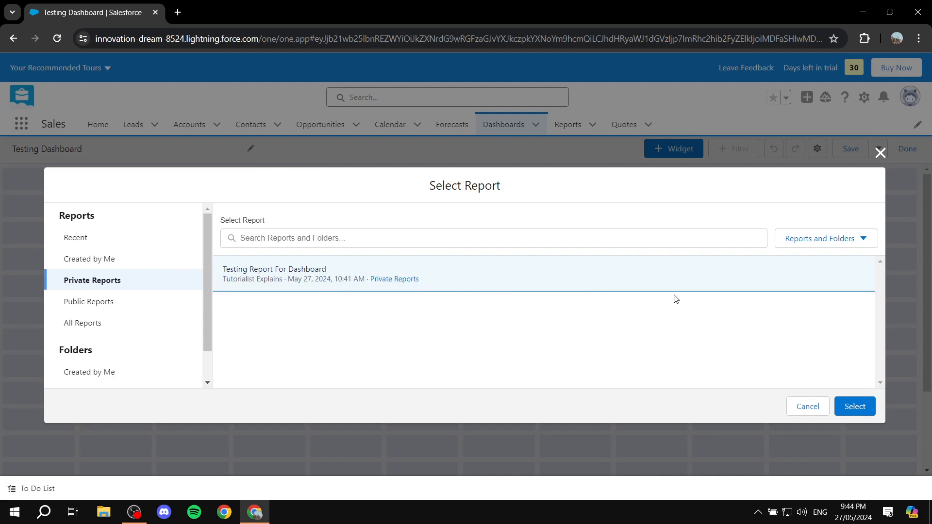
left_click(857, 407)
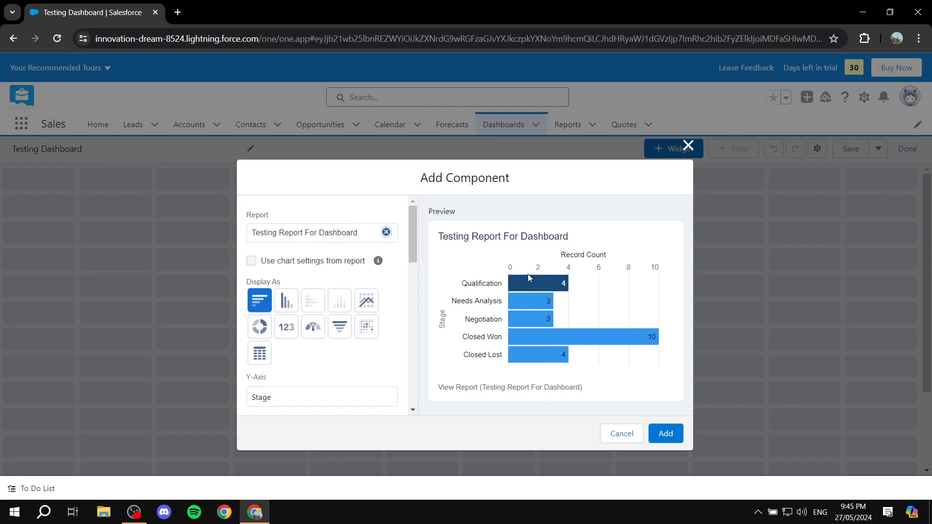
Step: Display the component as a vertical bar chart and check its X-axis and Y-axis fields
mouse_move(531, 328)
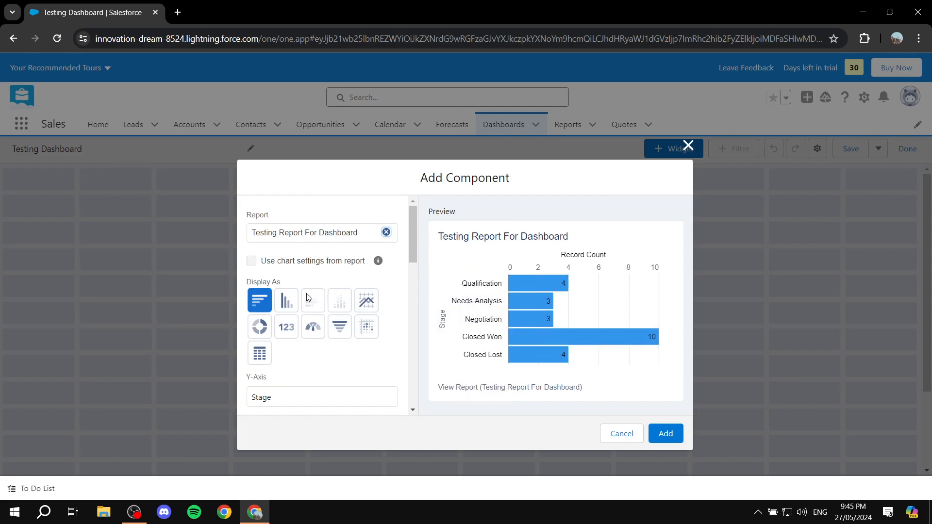
left_click(285, 302)
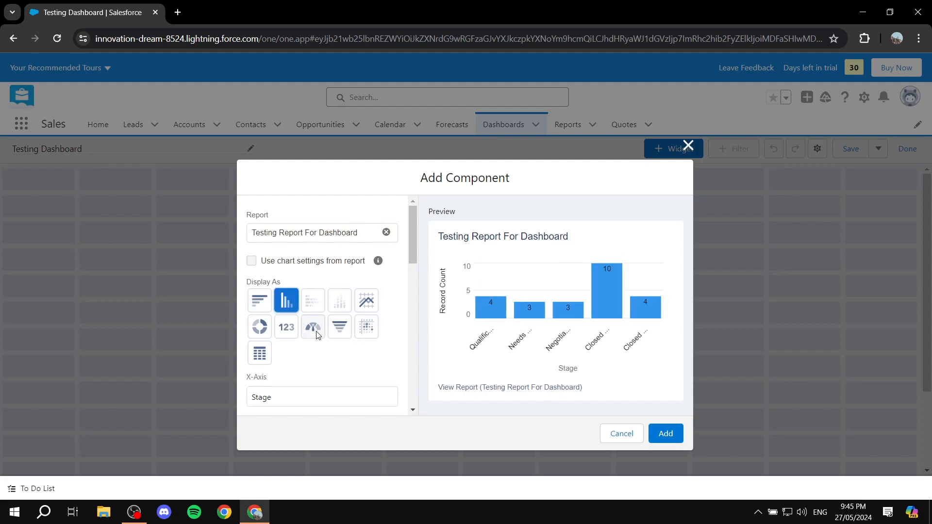
scroll(318, 327, "down", 5)
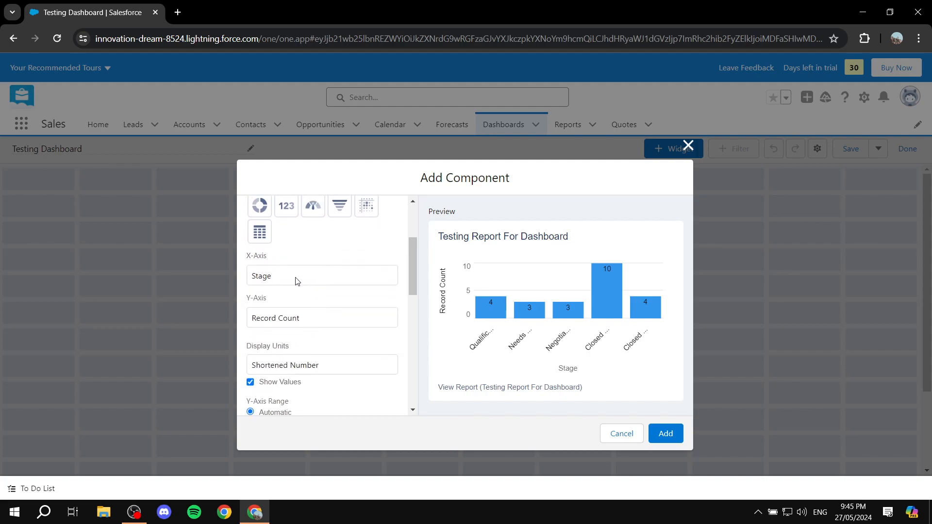
left_click(305, 276)
left_click(304, 274)
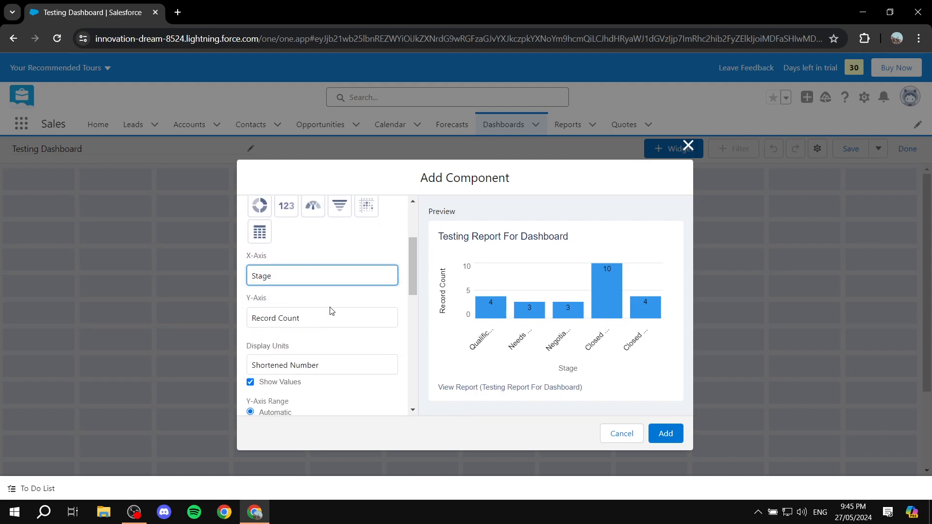
left_click(314, 319)
left_click(314, 319)
scroll(311, 291, "down", 2)
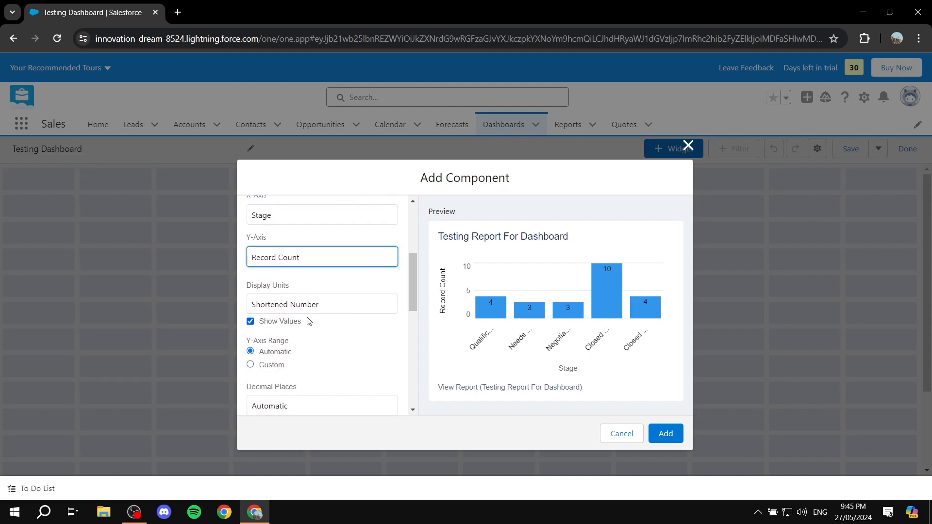
Step: Set the chart's display units to Full Number and its Y-axis range to Automatic after trying the Custom range
left_click(337, 305)
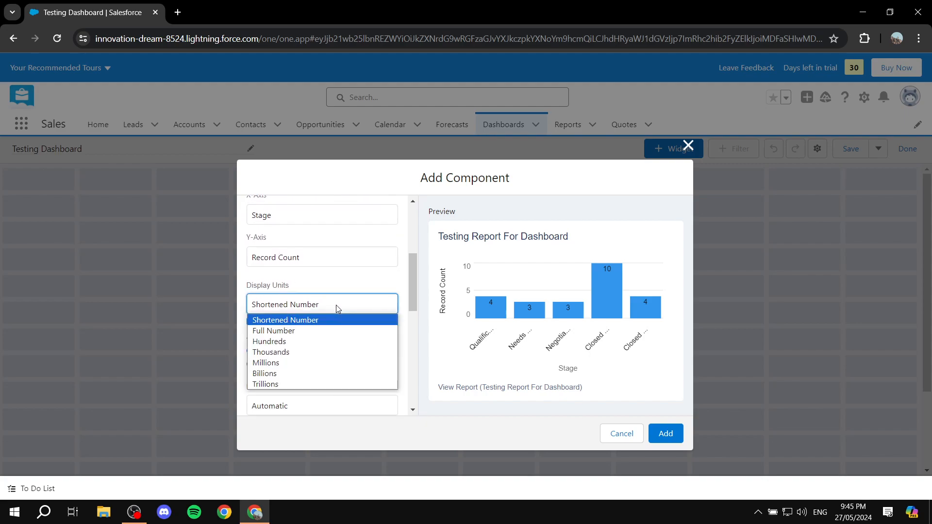
left_click(319, 326)
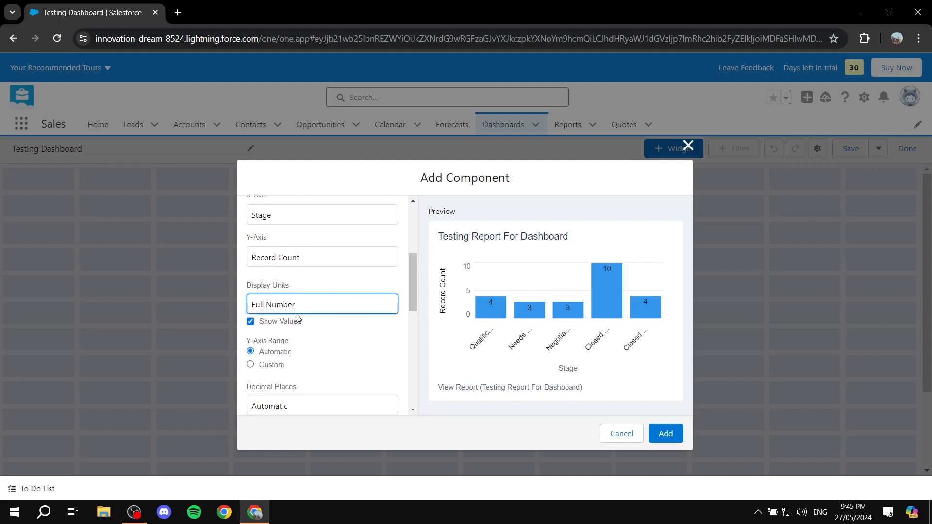
scroll(298, 320, "down", 2)
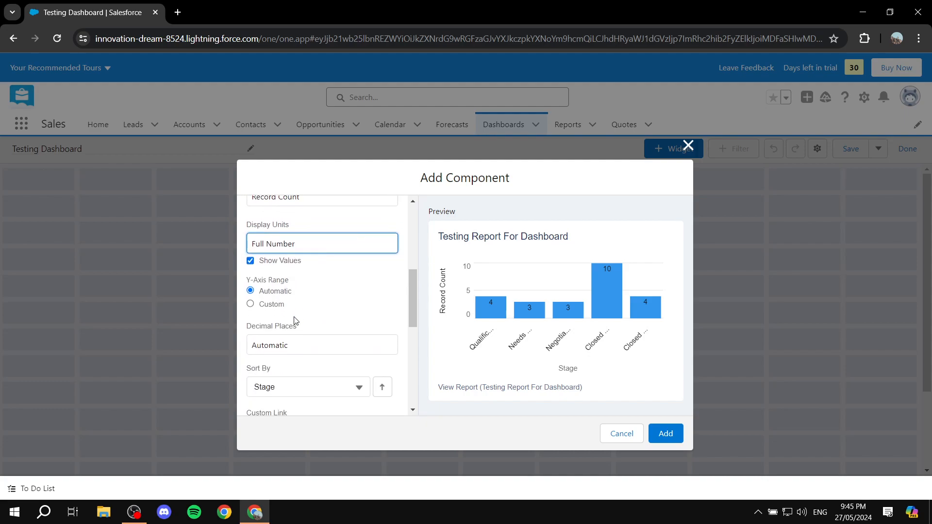
left_click(264, 307)
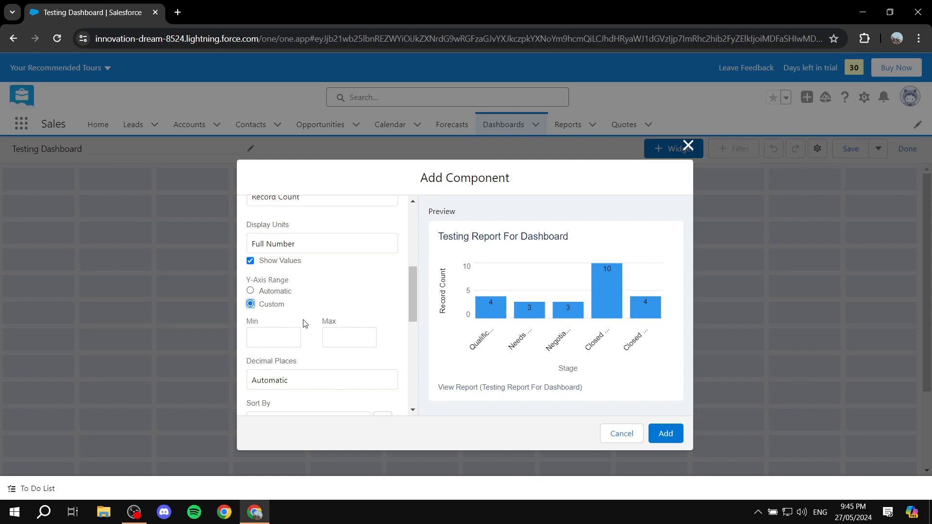
left_click(250, 291)
Step: Try 1 and Automatic for the chart's decimal places, and finally set them to 0
scroll(310, 296, "down", 4)
scroll(291, 291, "up", 3)
scroll(293, 325, "down", 1)
left_click(311, 284)
left_click(287, 321)
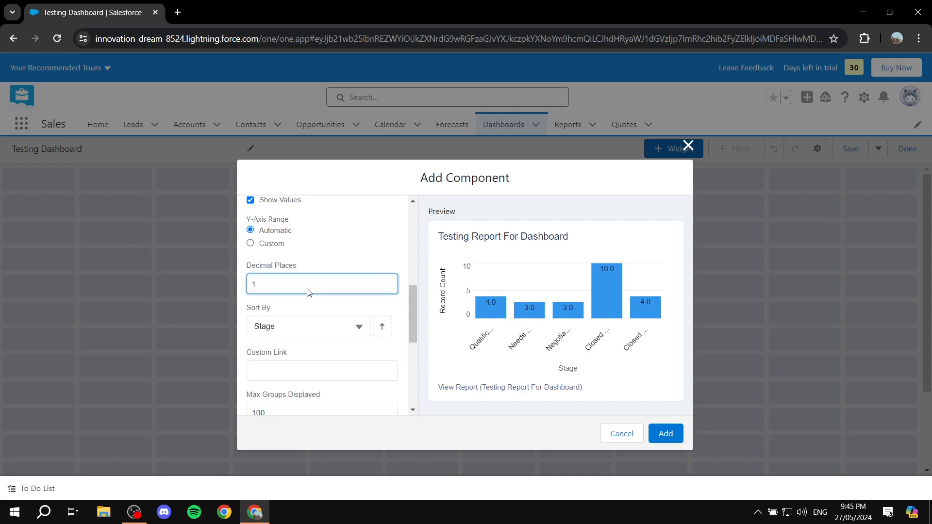
scroll(320, 291, "down", 2)
left_click(310, 222)
left_click(290, 239)
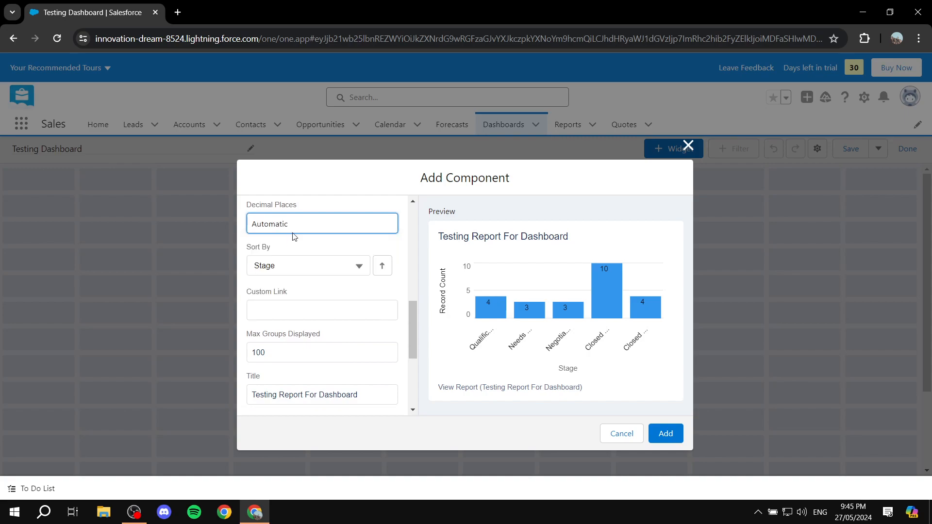
left_click(314, 223)
left_click(288, 250)
Step: Examine the chart's sorting options and its custom link, maximum groups, title, subtitle and footer settings
scroll(303, 237, "down", 2)
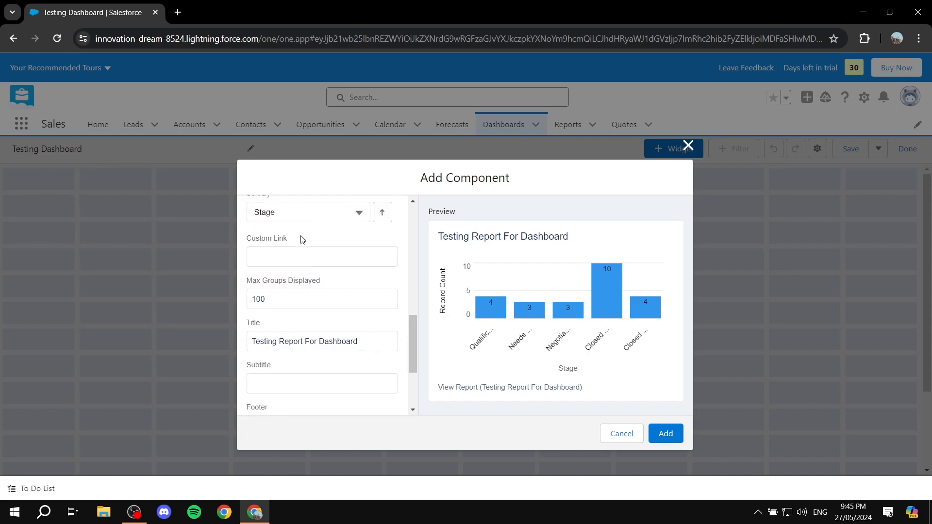
left_click(358, 206)
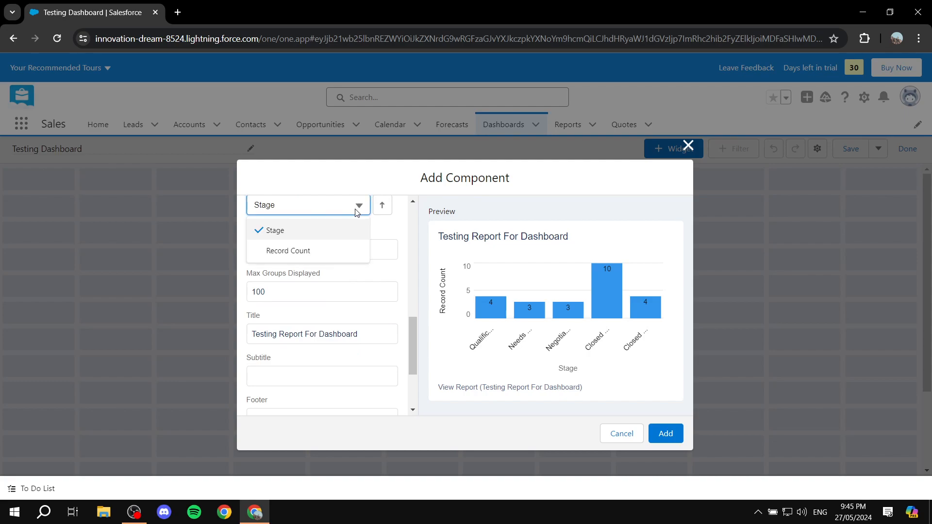
scroll(355, 215, "up", 2)
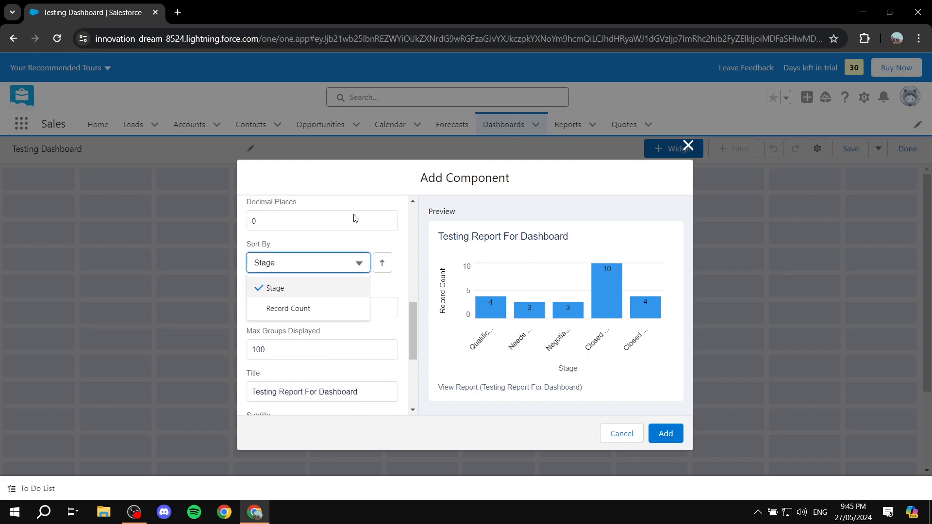
left_click(361, 244)
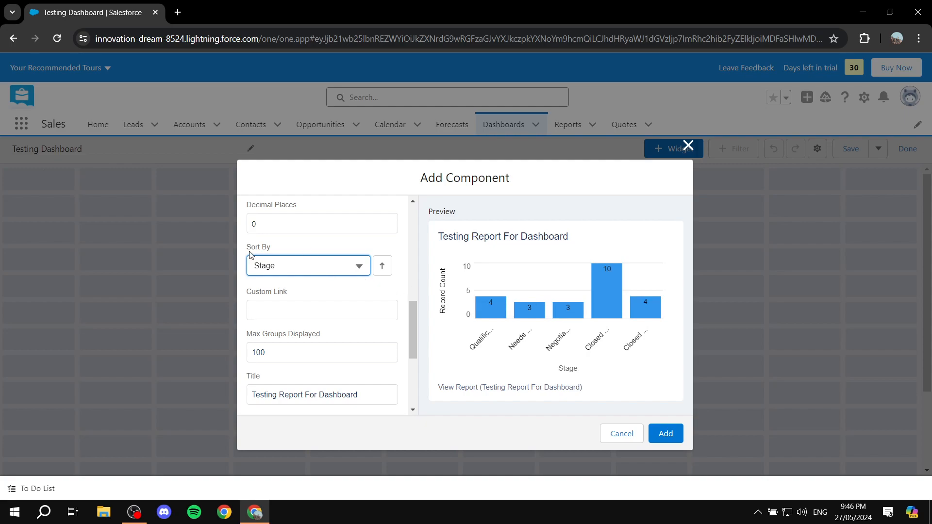
left_click(307, 250)
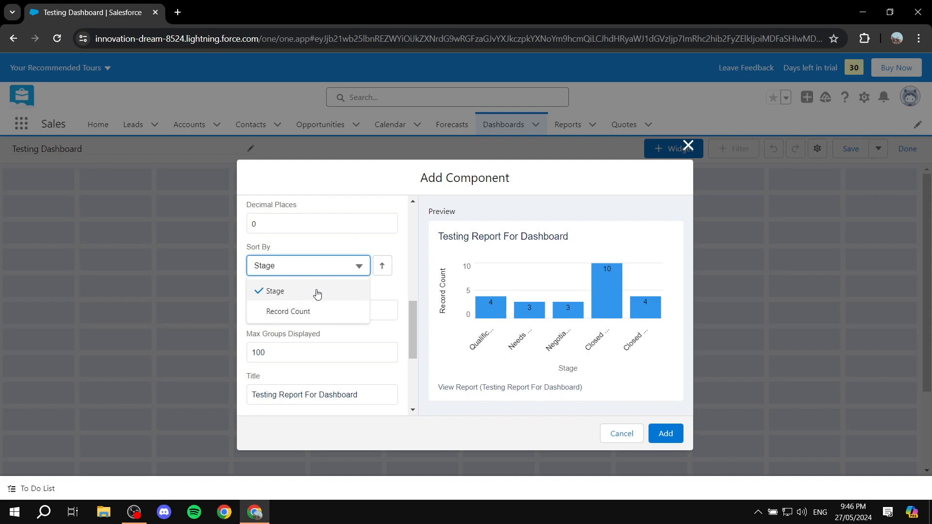
left_click(347, 241)
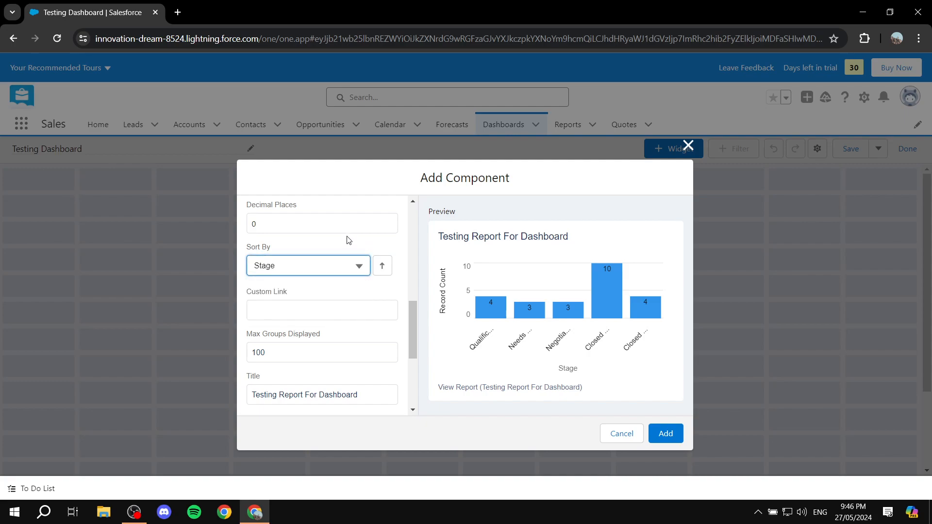
scroll(275, 295, "down", 1)
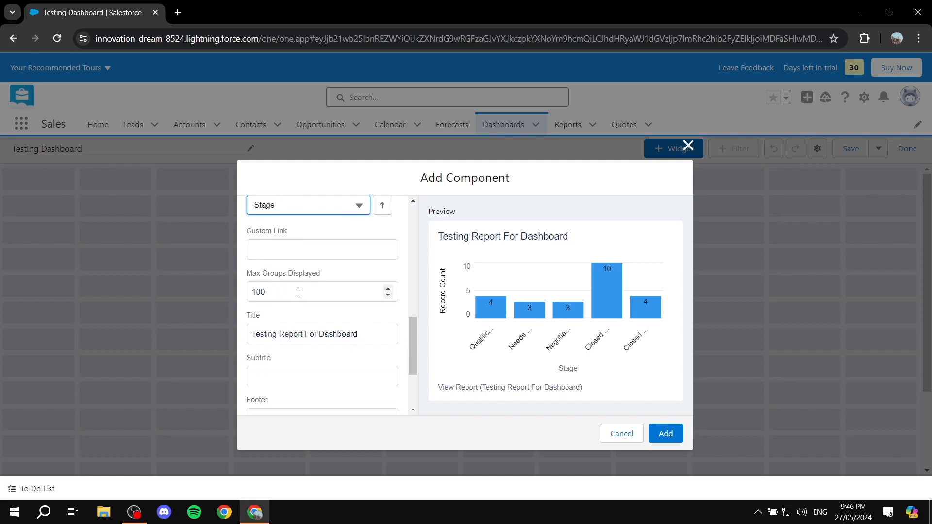
scroll(311, 282, "down", 1)
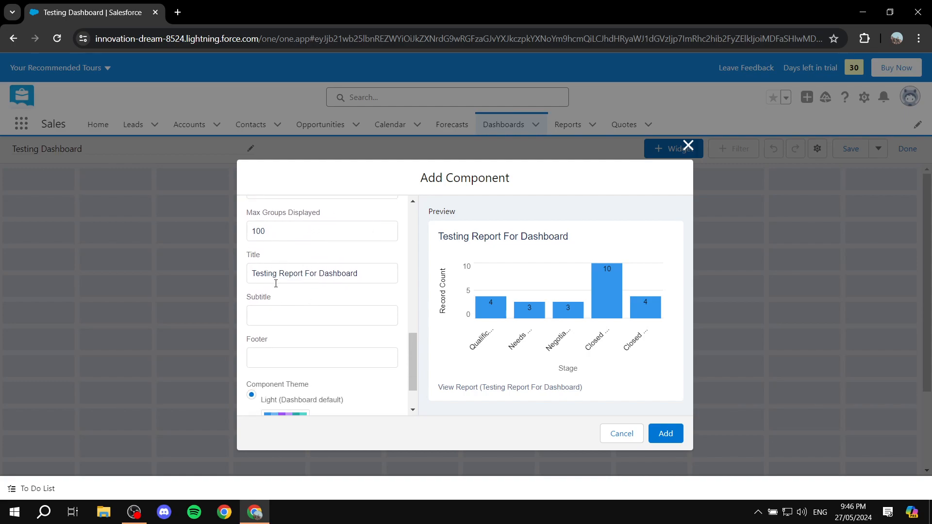
scroll(271, 277, "down", 1)
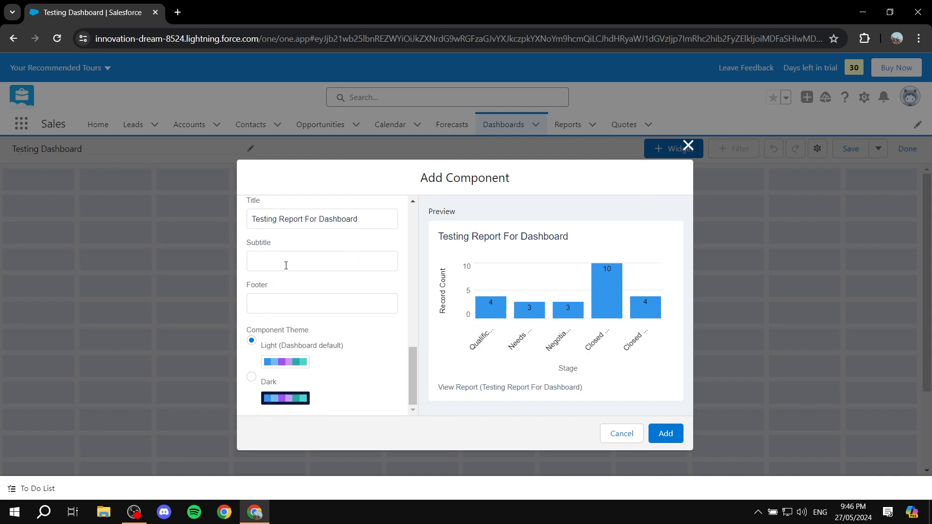
Step: Apply the Dark component theme to the bar chart and add it to the dashboard
left_click(252, 377)
scroll(291, 365, "up", 5)
scroll(291, 366, "up", 4)
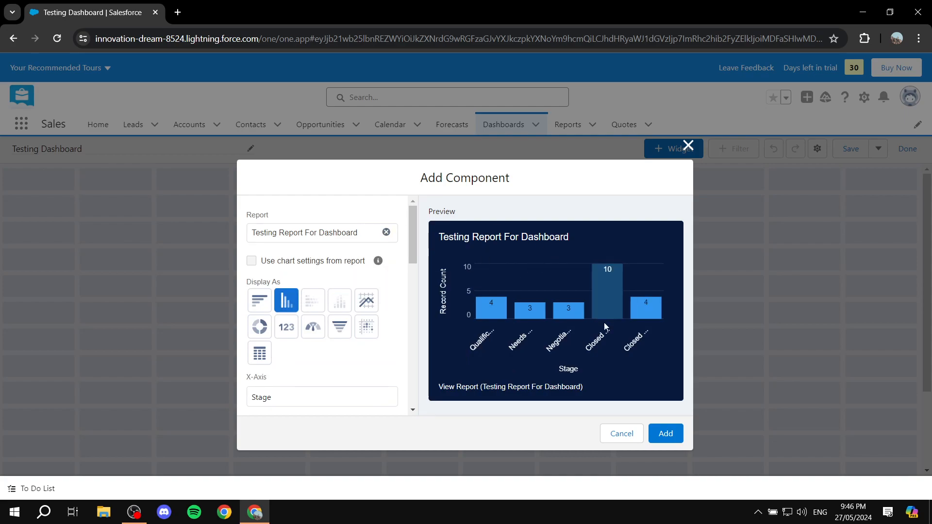
left_click(665, 435)
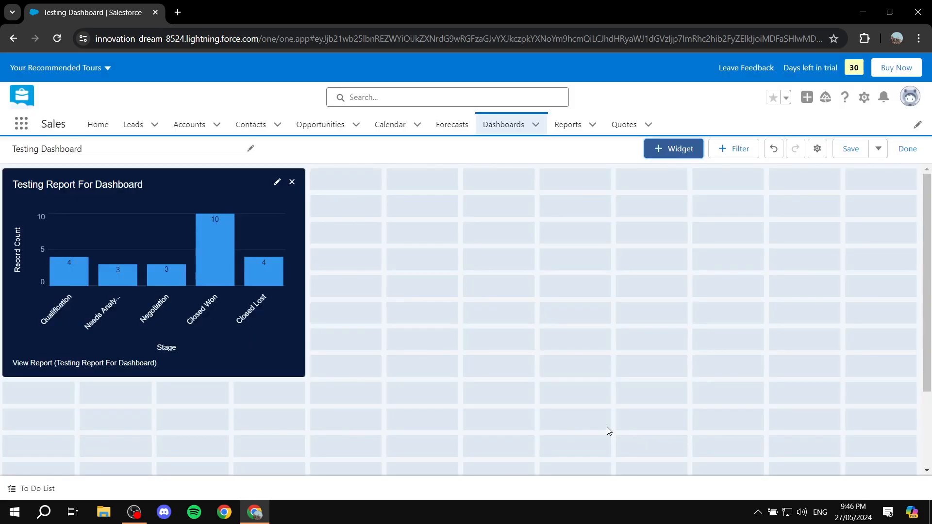
Step: Enlarge the bar chart widget on the dashboard grid to five columns wide and nine rows high
left_click(283, 207)
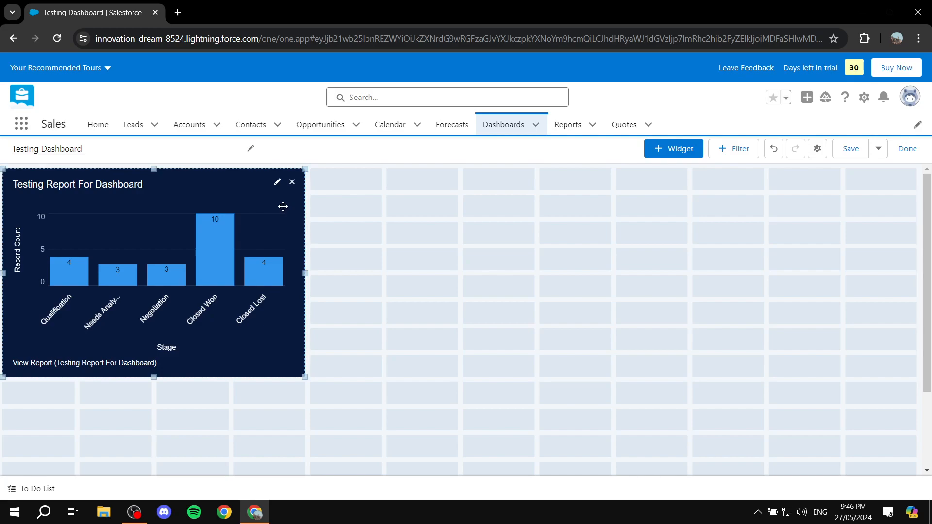
left_click_drag(305, 273, 381, 274)
mouse_move(190, 377)
left_mouse_down()
mouse_move(187, 406)
mouse_move(198, 403)
mouse_move(197, 296)
mouse_move(182, 361)
left_mouse_up()
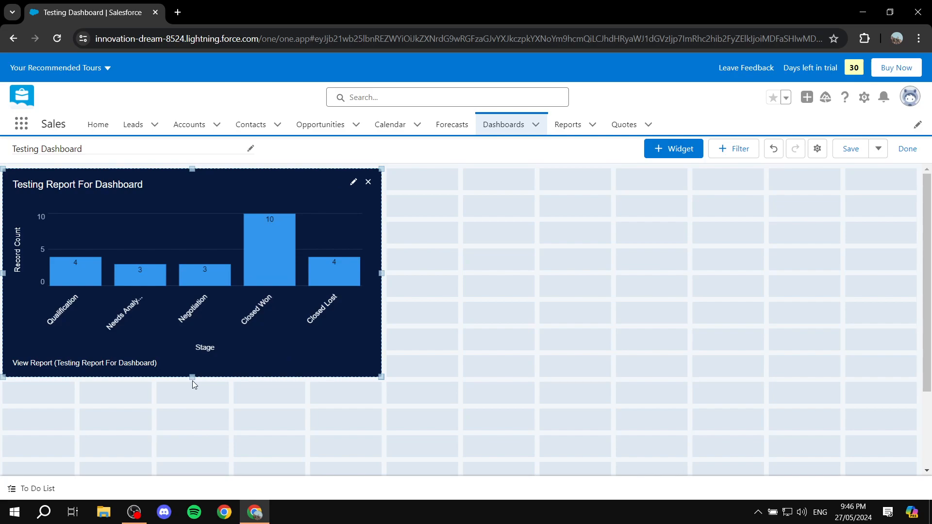
left_click_drag(191, 377, 192, 403)
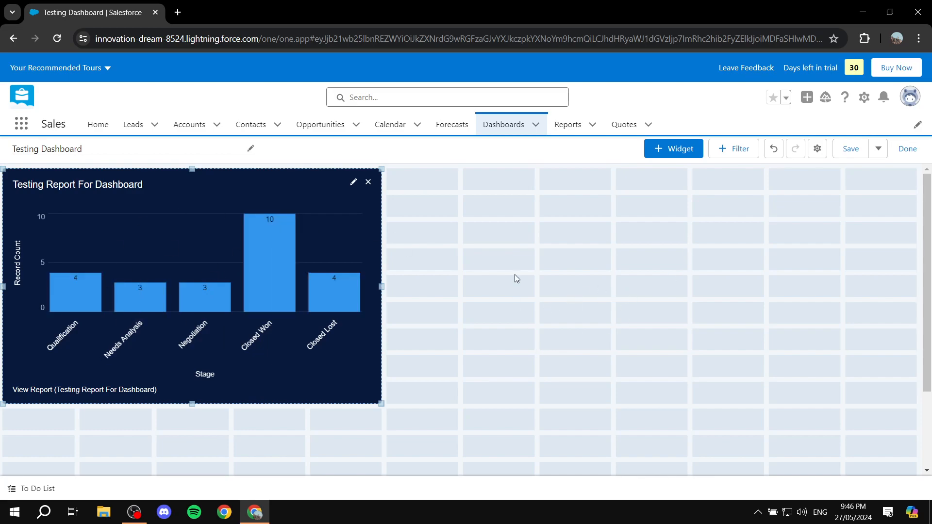
Step: Start a second chart or table widget based on the private report "Testing Report For Dashboard"
left_click(670, 152)
left_click(680, 173)
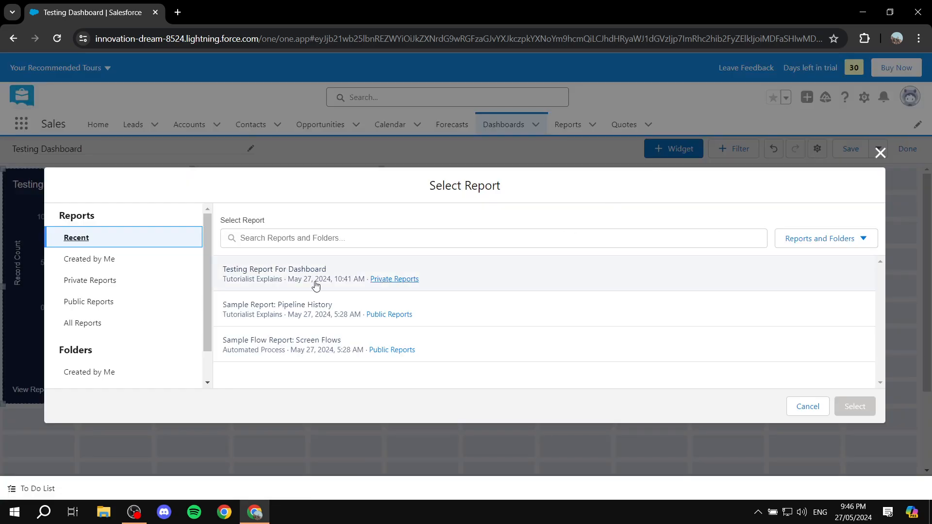
left_click(93, 281)
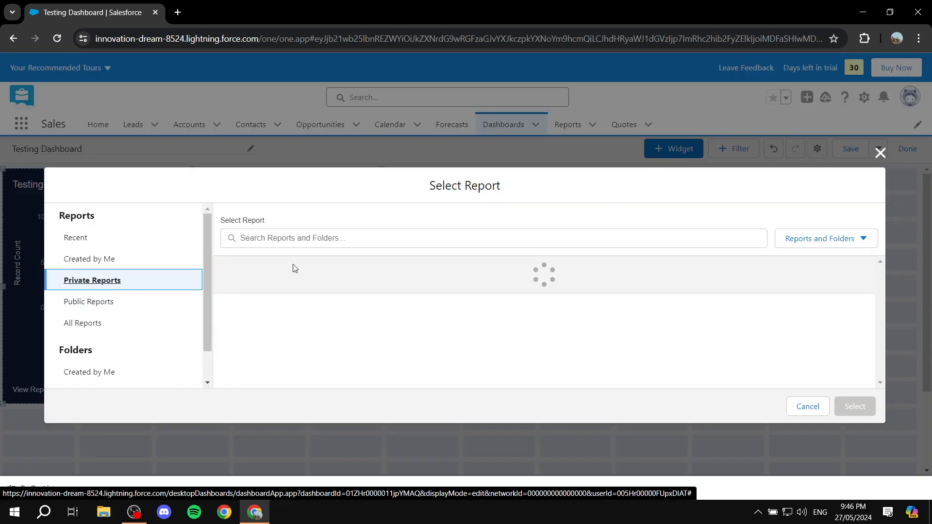
left_click(293, 271)
left_click(854, 407)
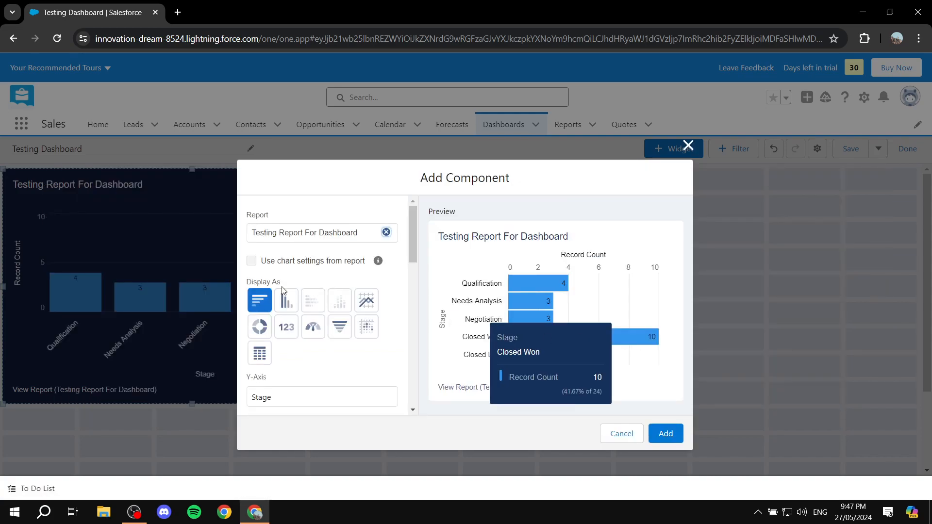
Step: Preview the second component as a line chart, a donut chart and a metric
left_click(367, 300)
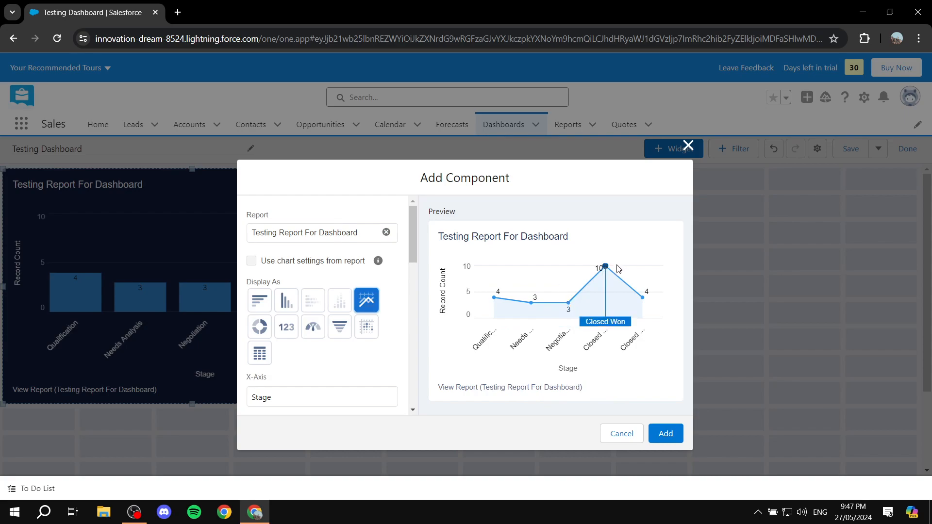
left_click(260, 327)
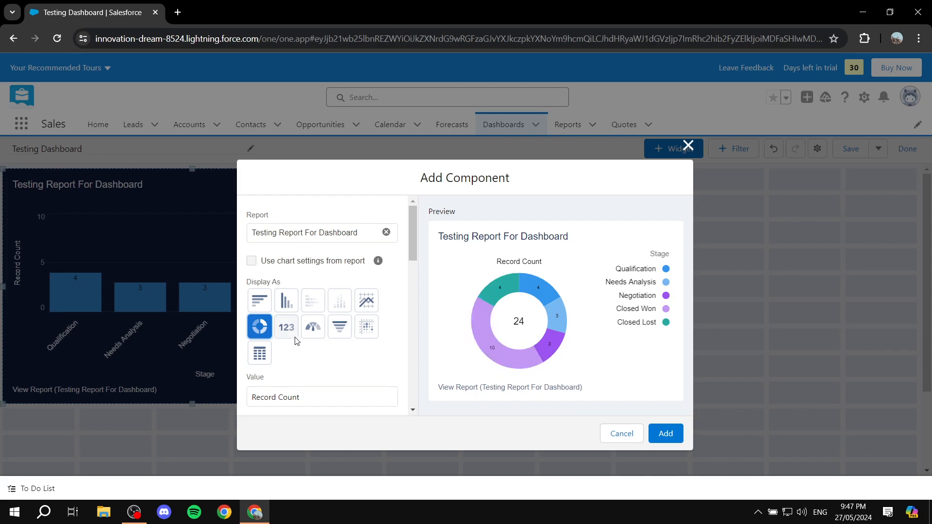
left_click(287, 327)
left_click(259, 326)
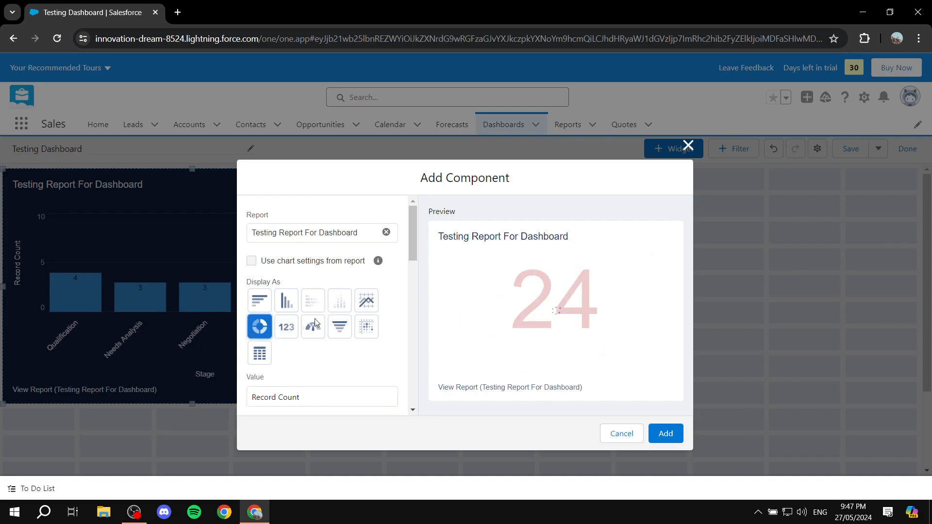
left_click(367, 311)
scroll(343, 345, "down", 3)
scroll(315, 316, "up", 3)
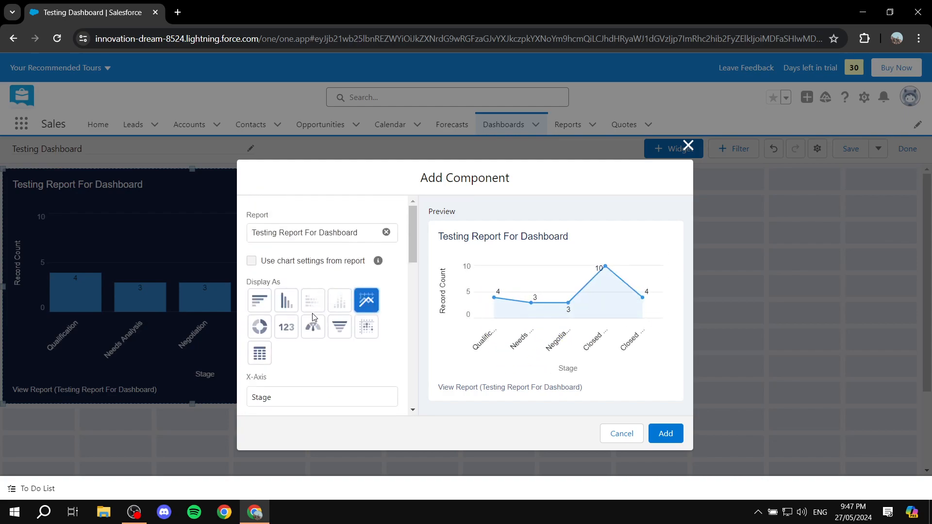
Step: Display the component as a metric and examine the two limits of its colour ranges
left_click(286, 334)
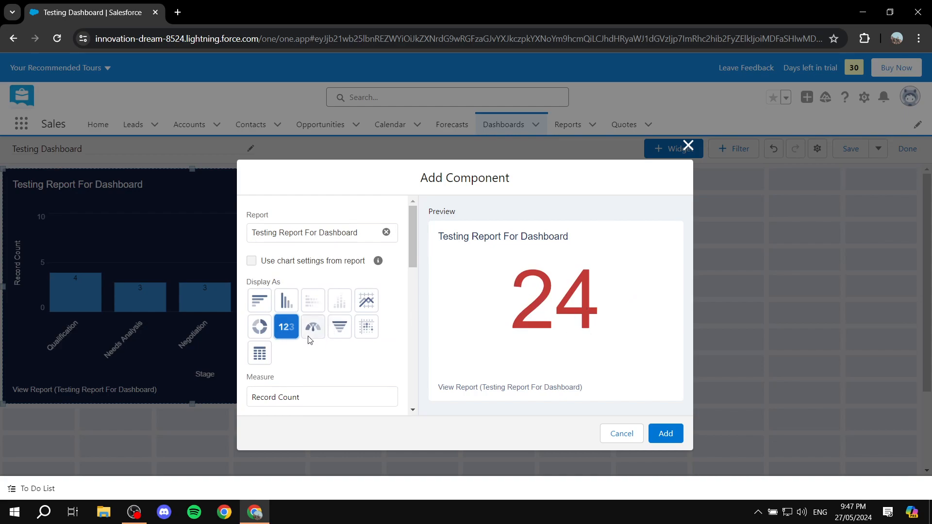
scroll(309, 340, "down", 4)
scroll(310, 340, "down", 1)
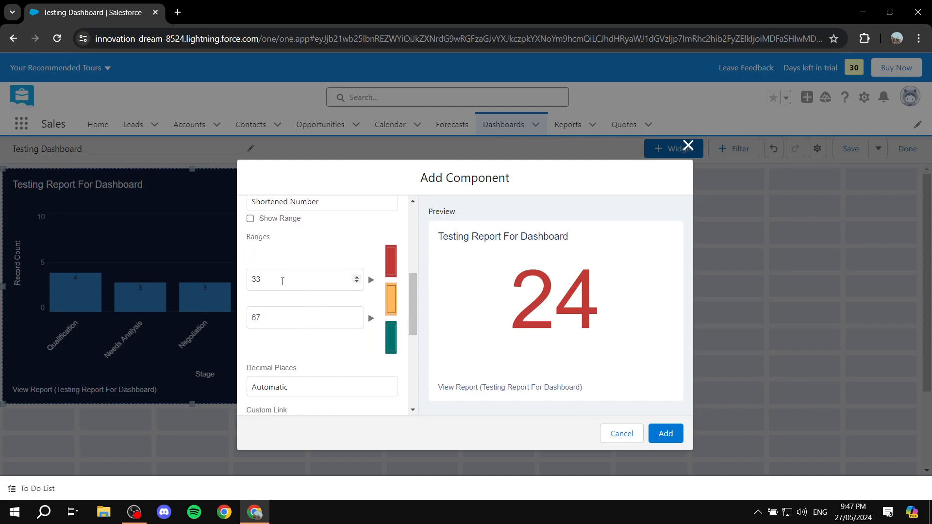
left_click_drag(266, 279, 252, 279)
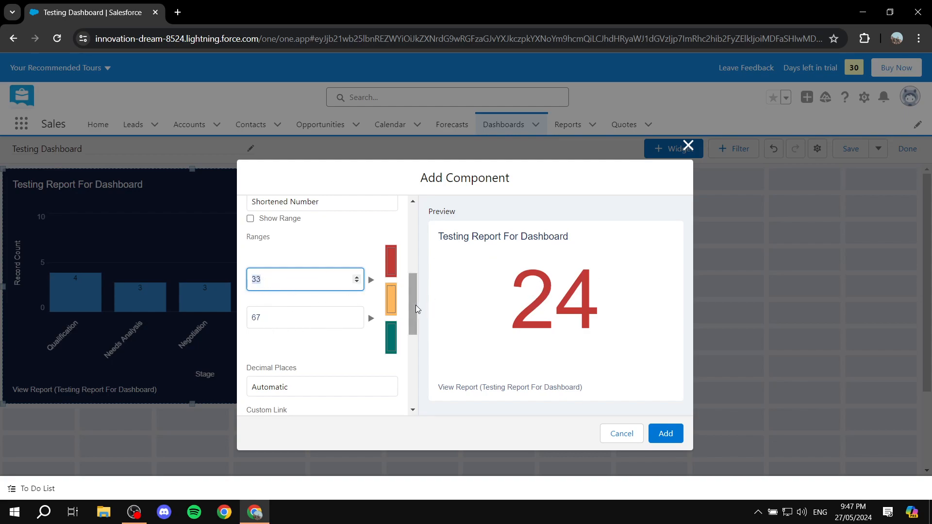
left_click_drag(303, 318, 250, 318)
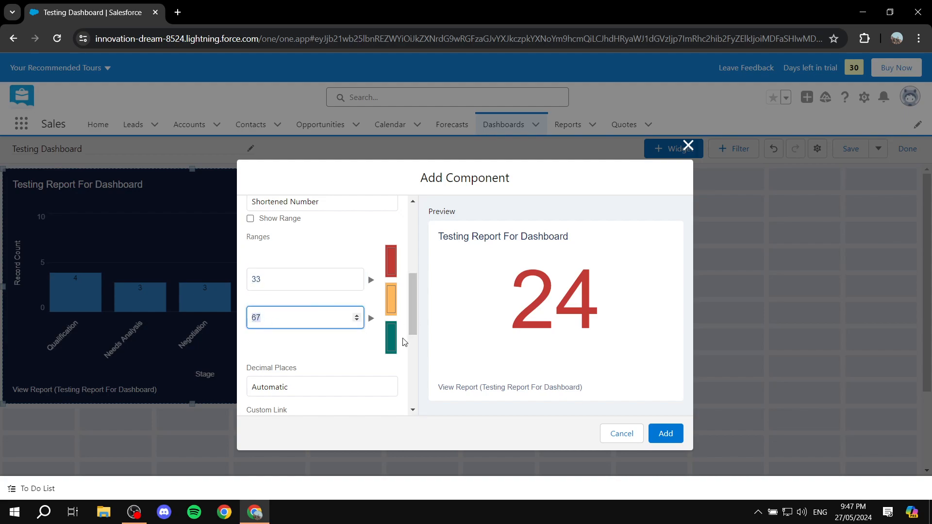
Step: Set the metric's colour range limits to 0 and 23
left_click_drag(292, 278, 238, 285)
left_click(291, 320)
left_click_drag(284, 278, 229, 282)
type("0")
left_click_drag(293, 316, 223, 316)
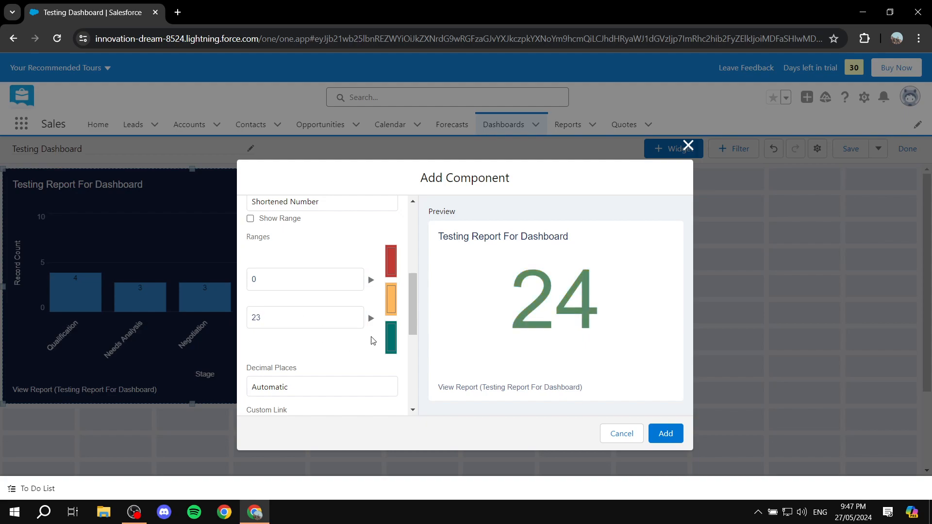
left_click(278, 276)
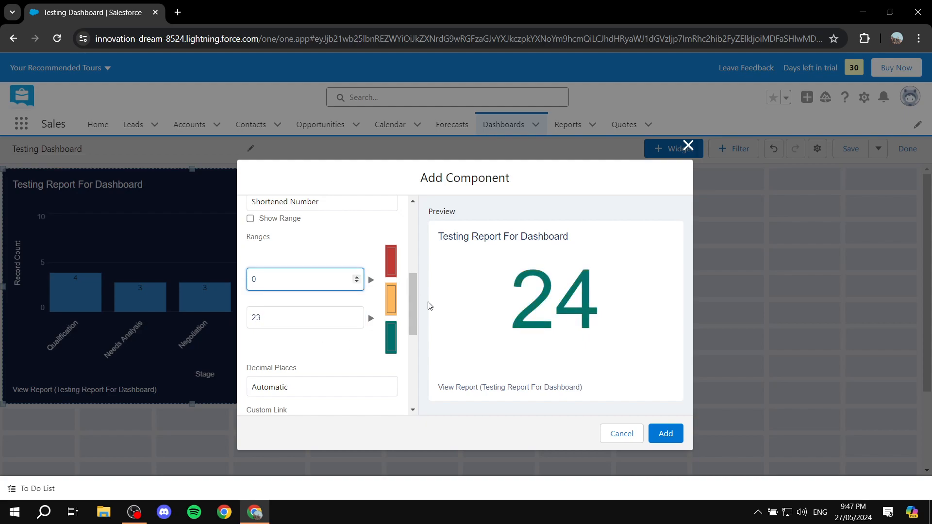
left_click(314, 254)
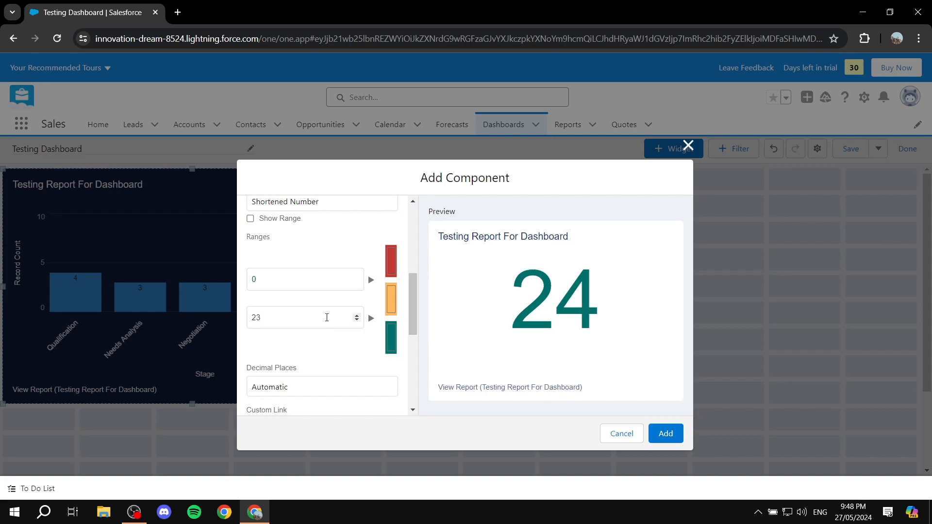
Step: Apply the Dark component theme to the metric and add it to the dashboard
scroll(323, 325, "down", 5)
left_click(260, 398)
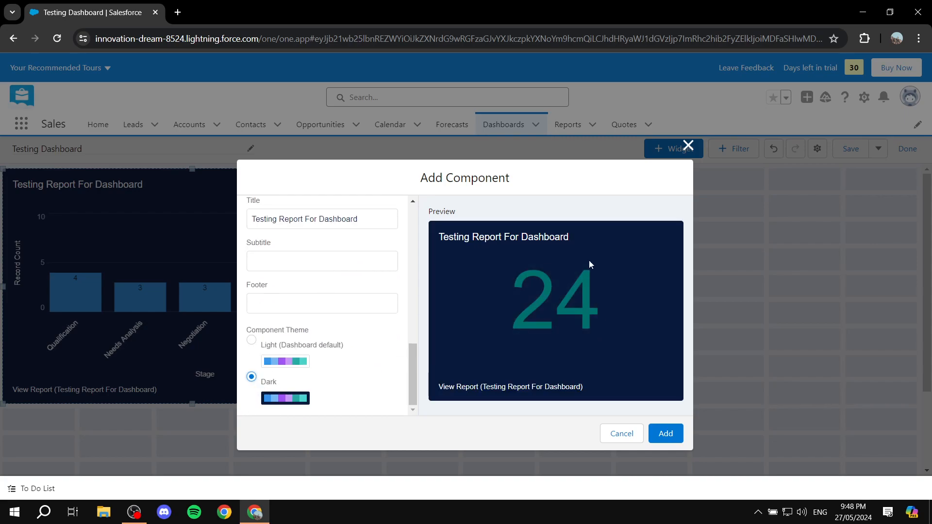
left_click(665, 433)
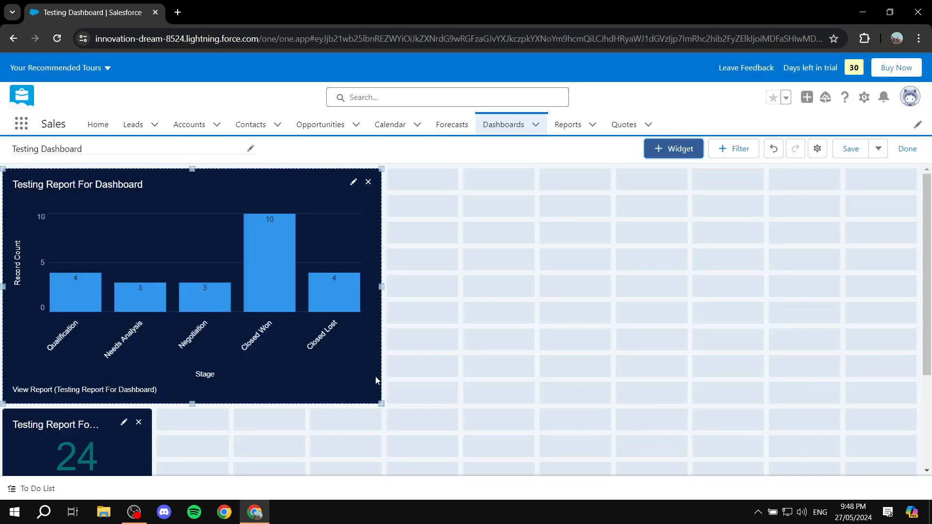
Step: Place the metric widget directly beside the bar chart and size it three columns wide and nine rows high
left_click_drag(123, 452, 451, 402)
mouse_move(532, 287)
left_mouse_down()
mouse_move(606, 283)
mouse_move(518, 286)
left_mouse_up()
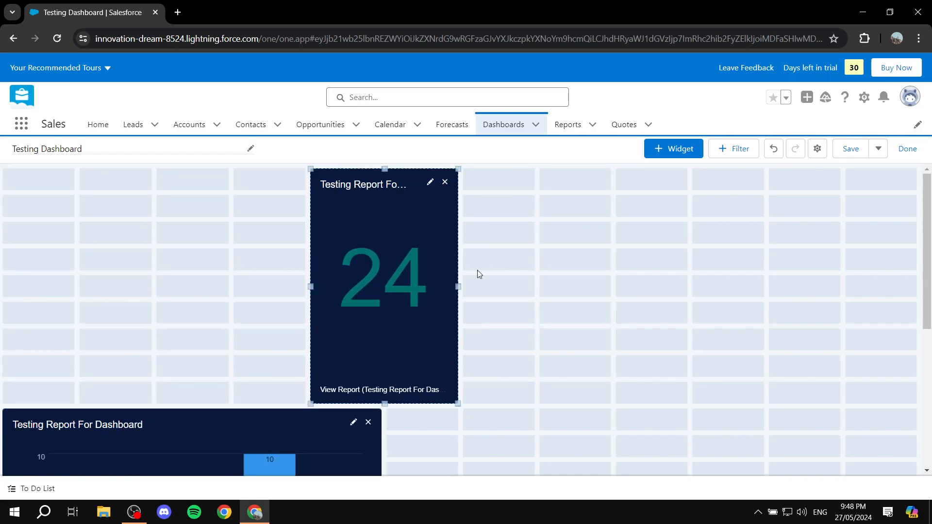
left_click_drag(401, 277, 609, 285)
Step: Start a third chart or table widget based on the report "Testing Report For Dashboard"
left_click(689, 148)
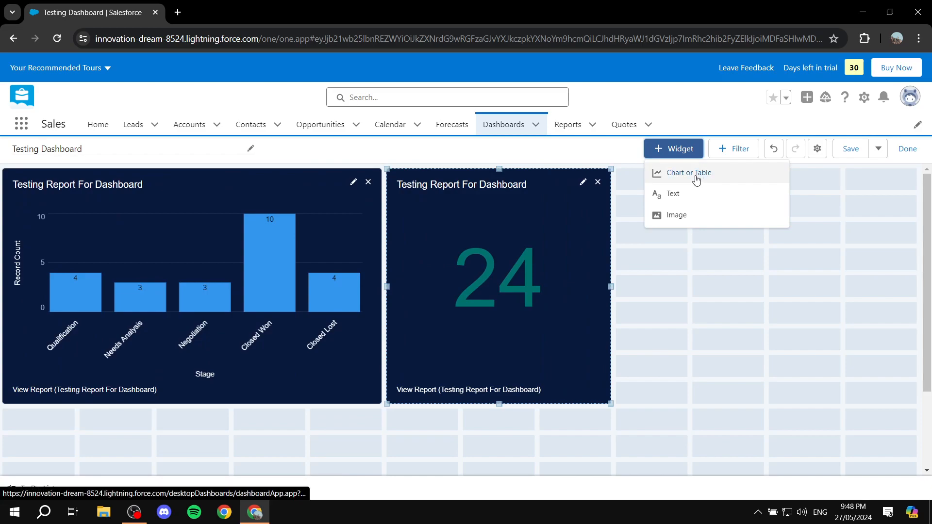
left_click(698, 179)
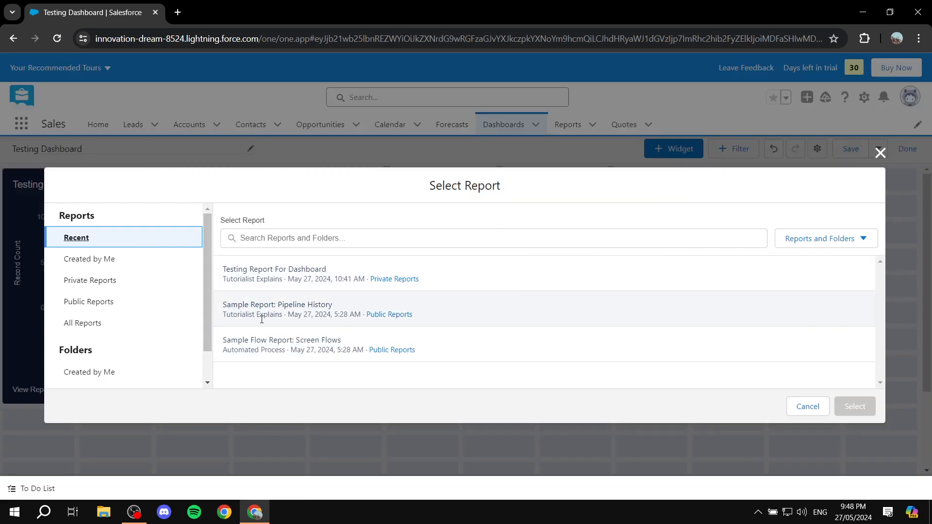
left_click(281, 270)
left_click(842, 410)
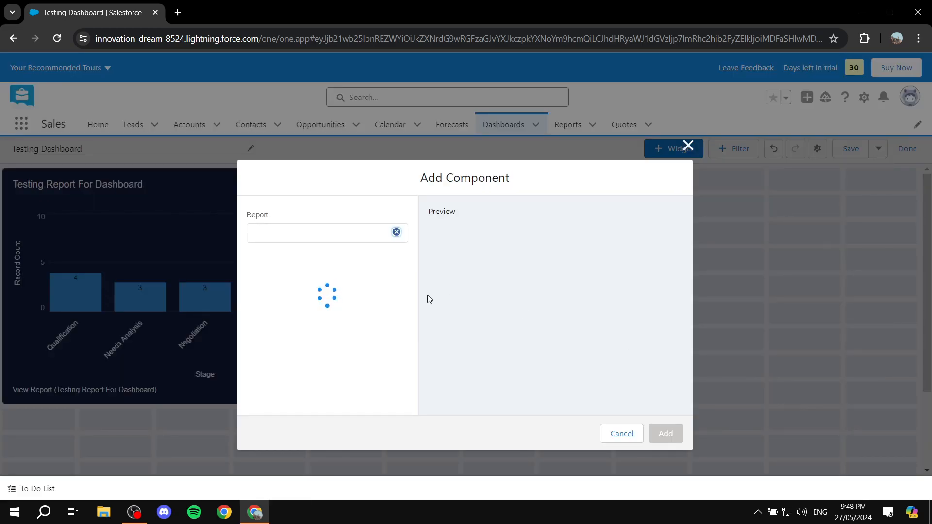
scroll(340, 301, "down", 3)
scroll(301, 272, "up", 3)
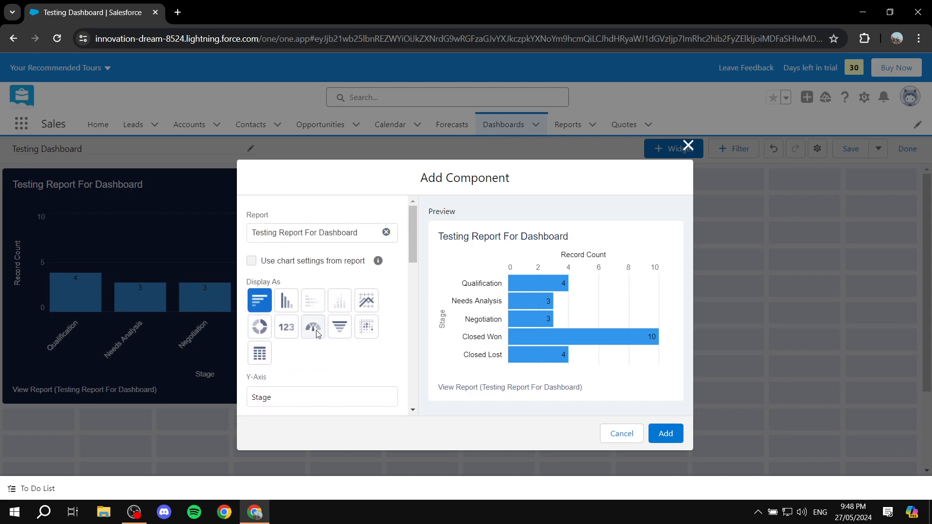
Step: Preview the third component as a gauge chart in Standard mode
left_click(316, 334)
scroll(283, 343, "down", 5)
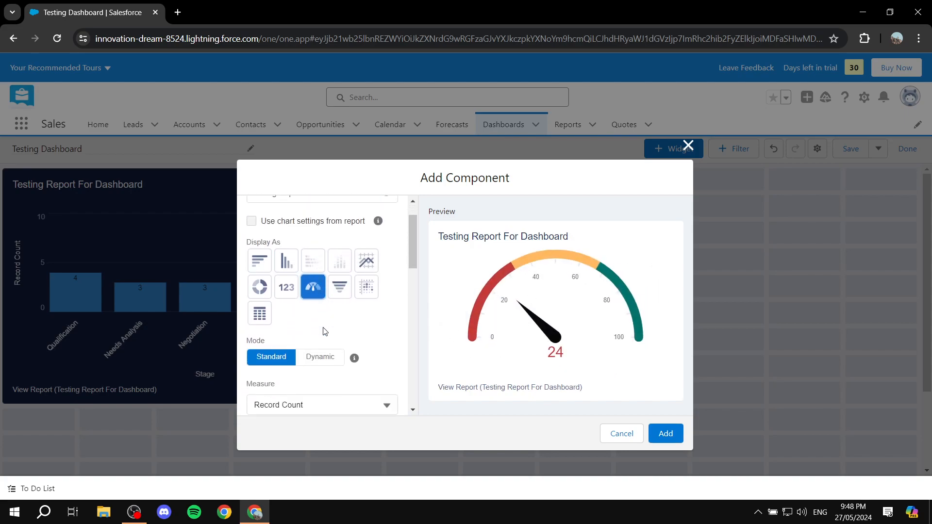
scroll(283, 343, "up", 5)
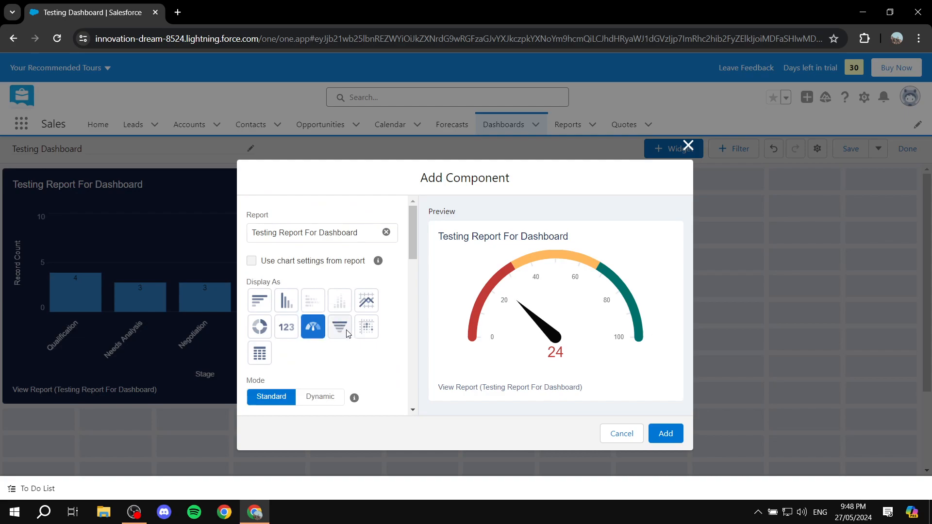
Step: Display the component as a funnel chart with the Dark component theme and add it to the dashboard
left_click(340, 326)
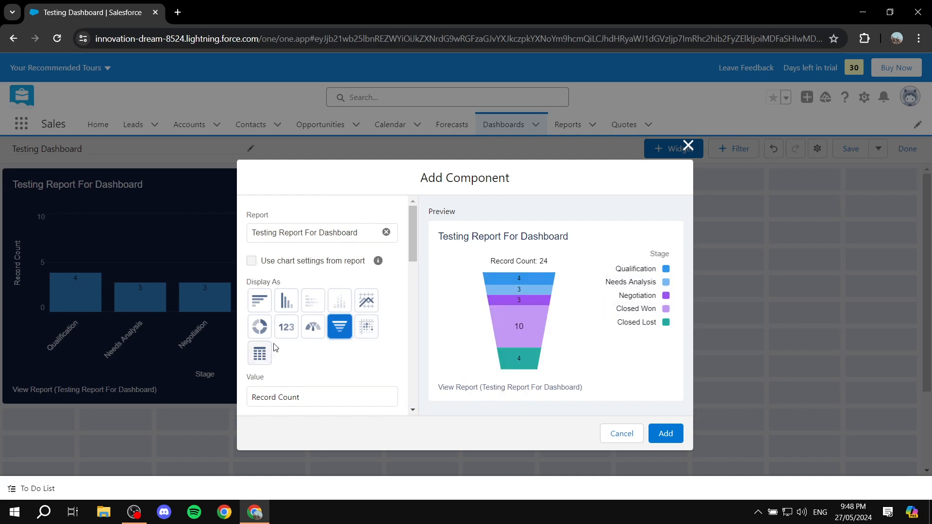
scroll(298, 333, "down", 6)
scroll(305, 306, "up", 6)
scroll(327, 325, "down", 10)
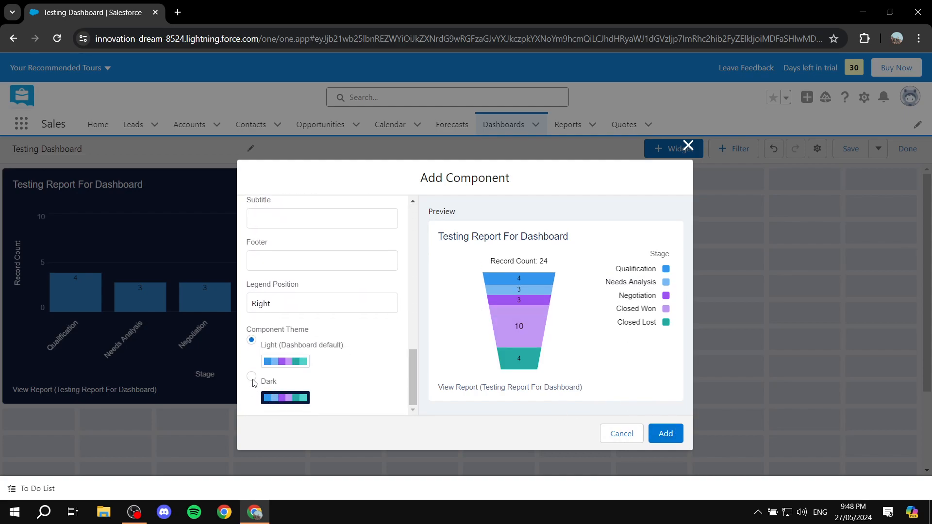
left_click(252, 379)
left_click(664, 433)
Step: Place the funnel widget beside the metric in the top row, four columns wide and nine rows high
left_click_drag(253, 397, 893, 203)
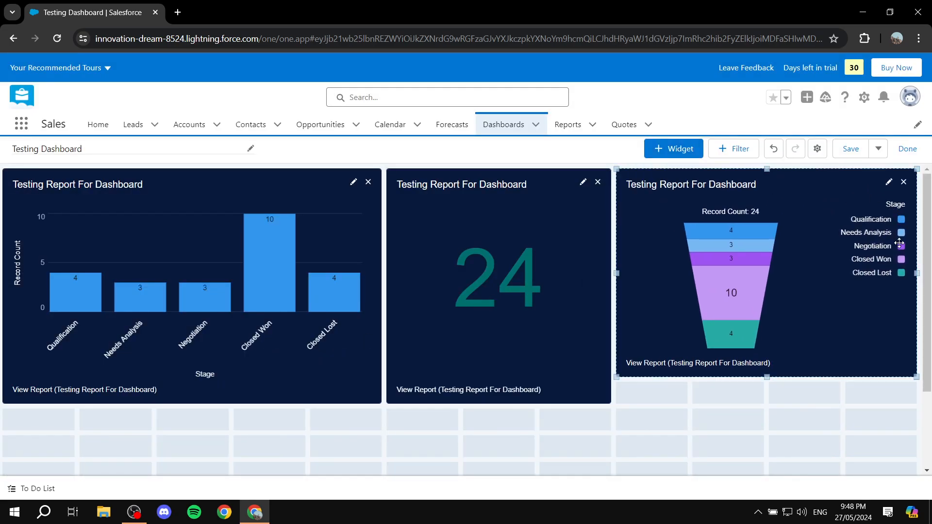
left_click_drag(764, 377, 764, 402)
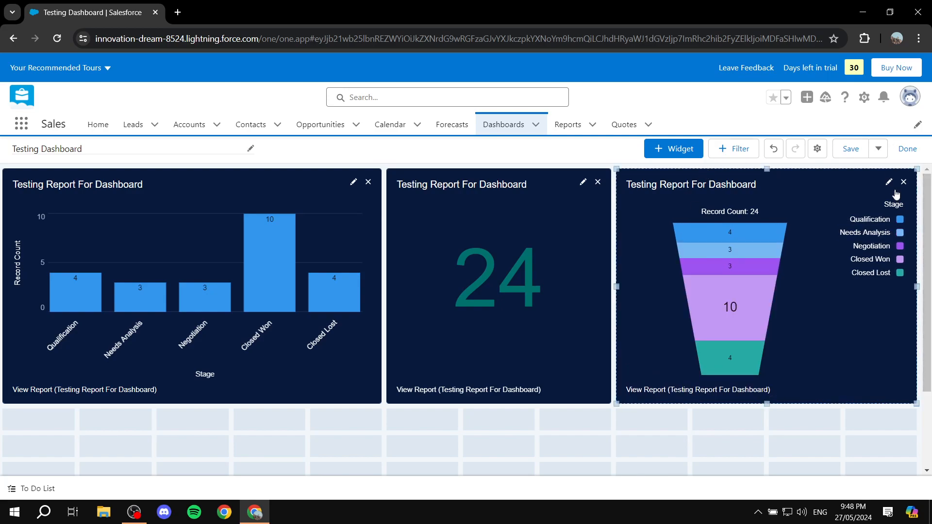
Step: Save the dashboard and reopen Testing Dashboard from the list of recent dashboards
left_click(849, 148)
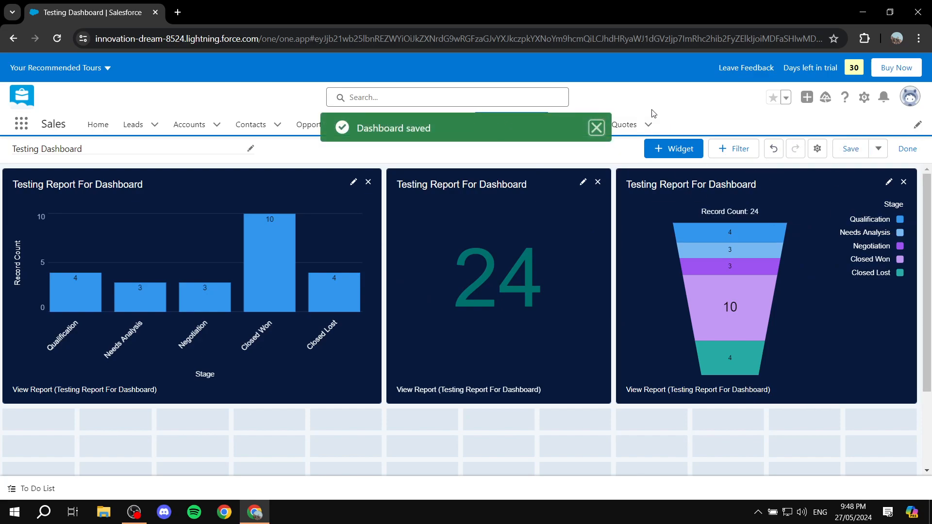
left_click(596, 128)
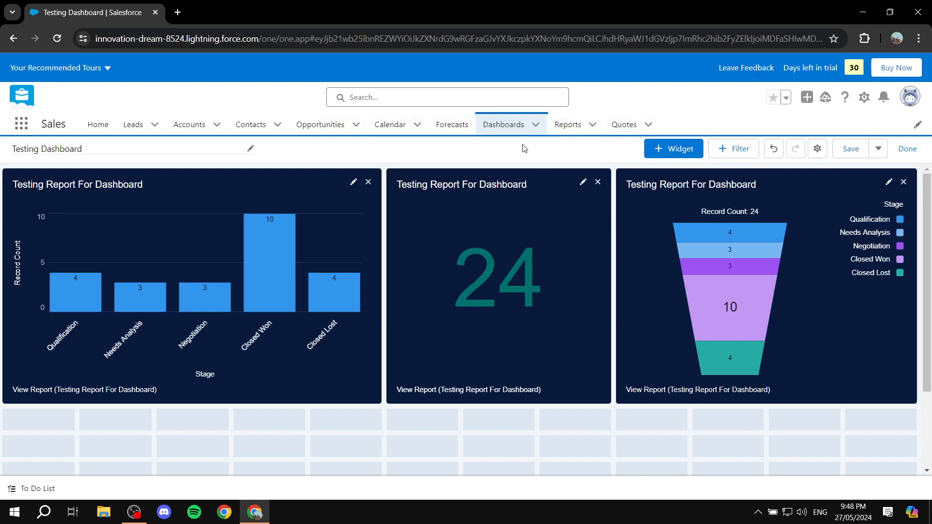
left_click(505, 125)
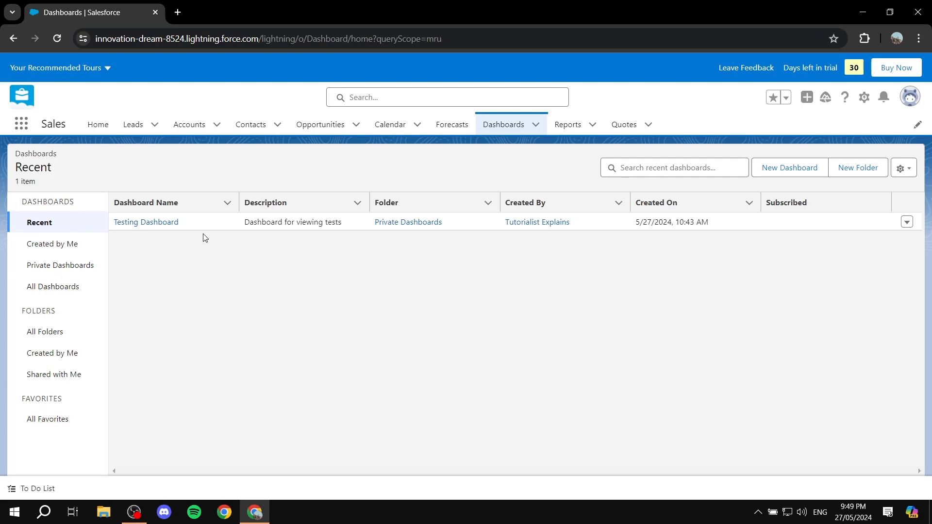
left_click(159, 223)
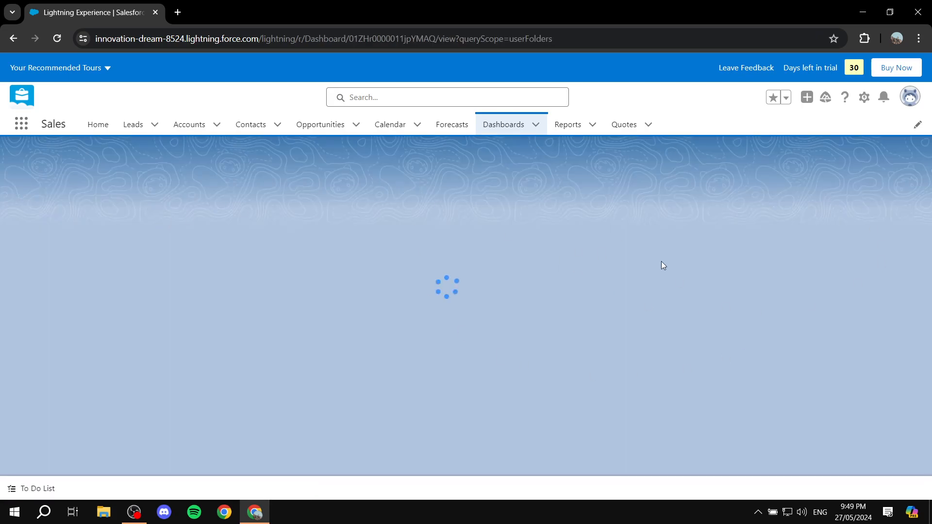